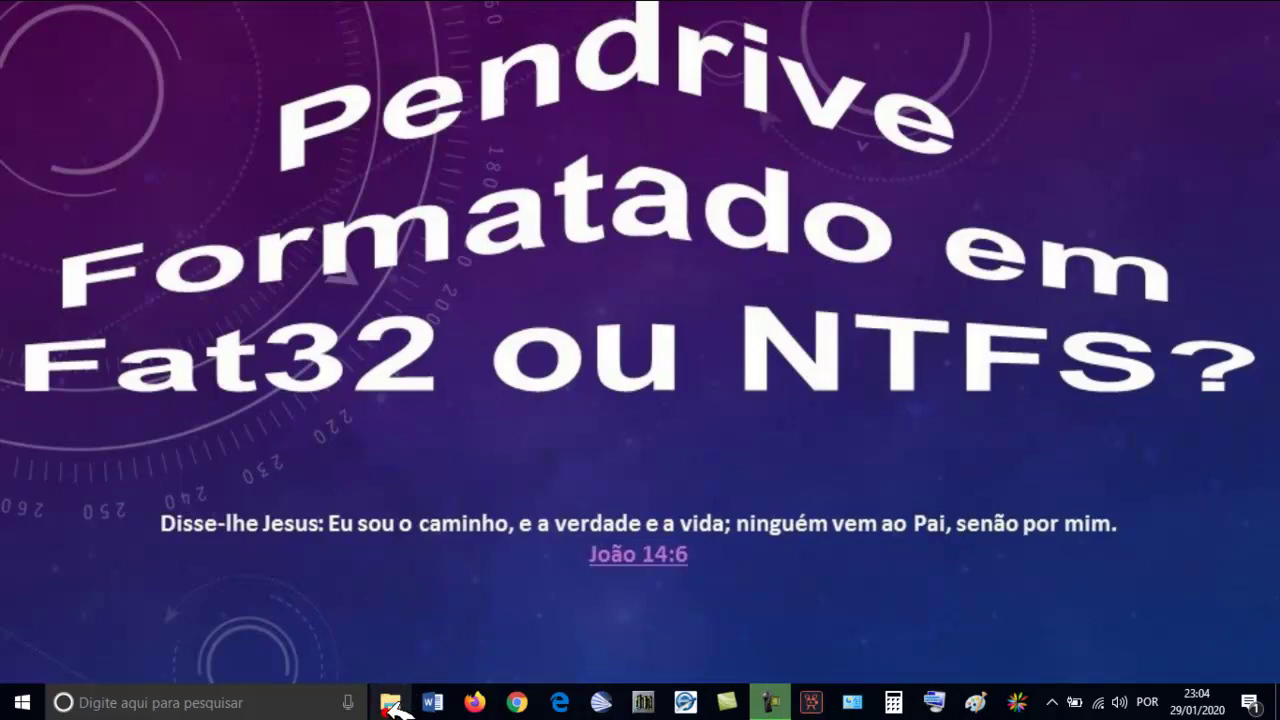
Step: In File Explorer, check the KINGSTON (E:) drive's capacity and file system in its format settings, without formatting it
click(392, 706)
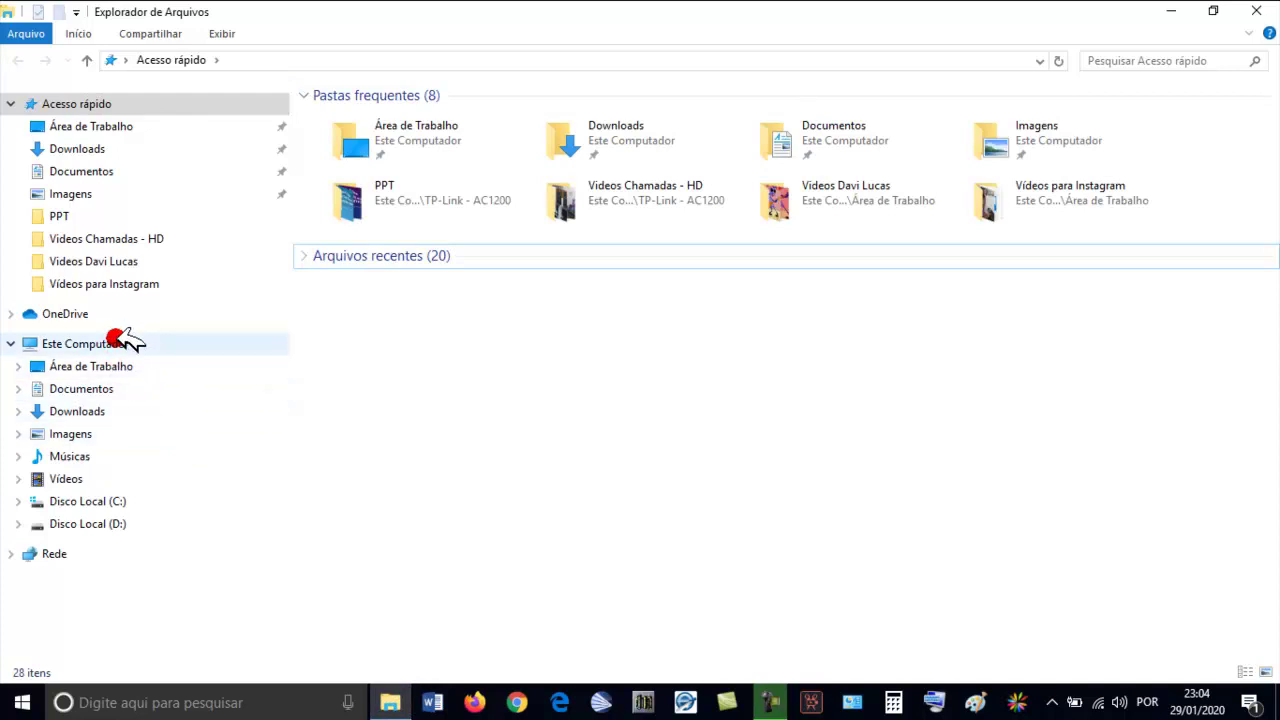
click(80, 343)
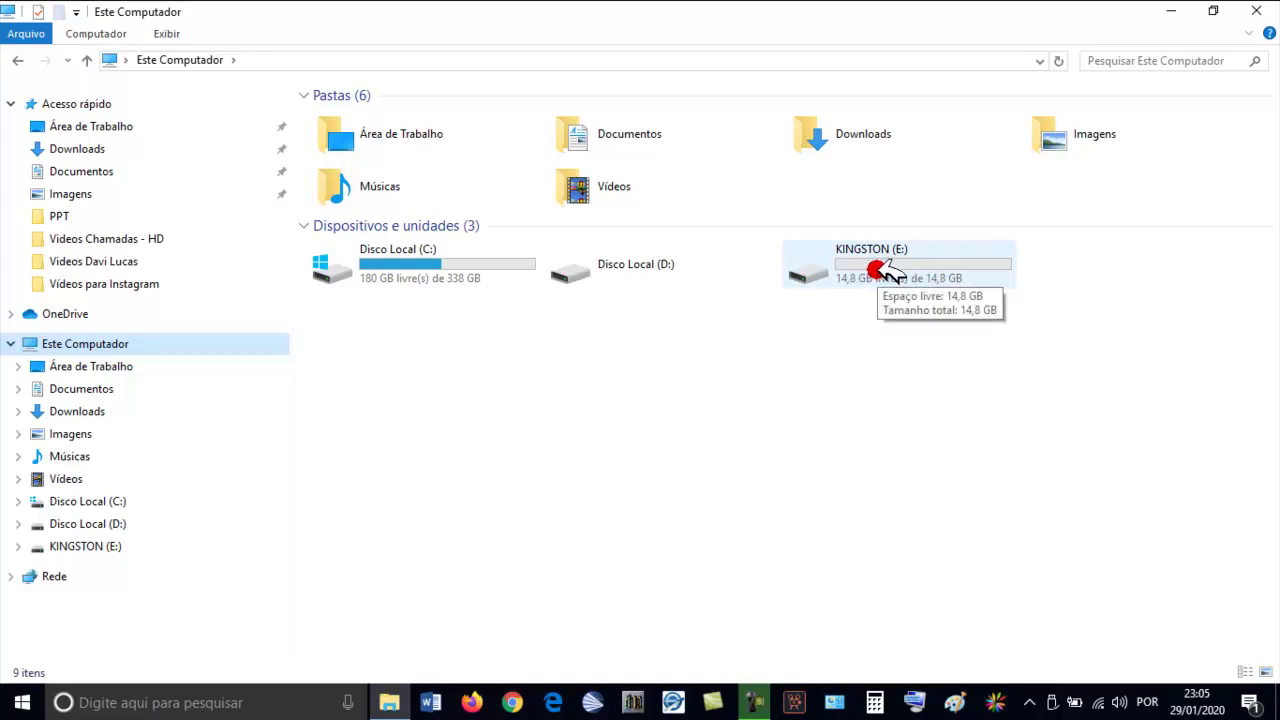
click(886, 268)
right_click(886, 268)
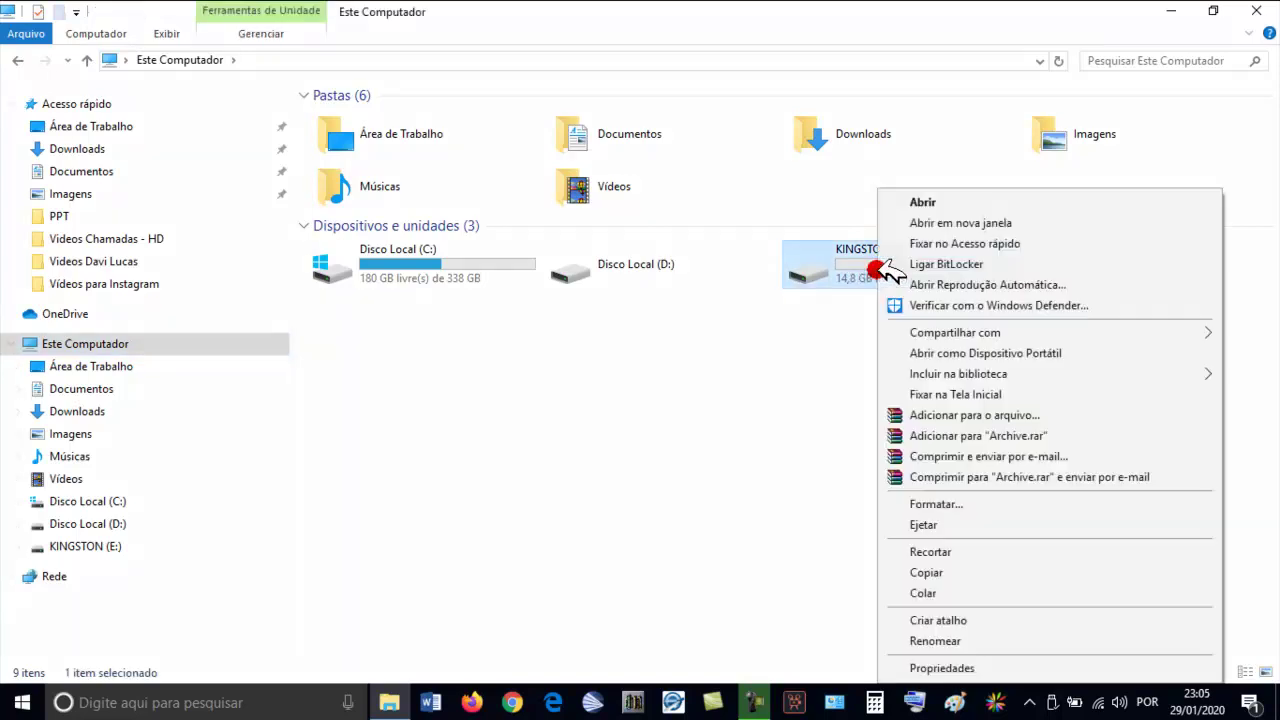
click(945, 504)
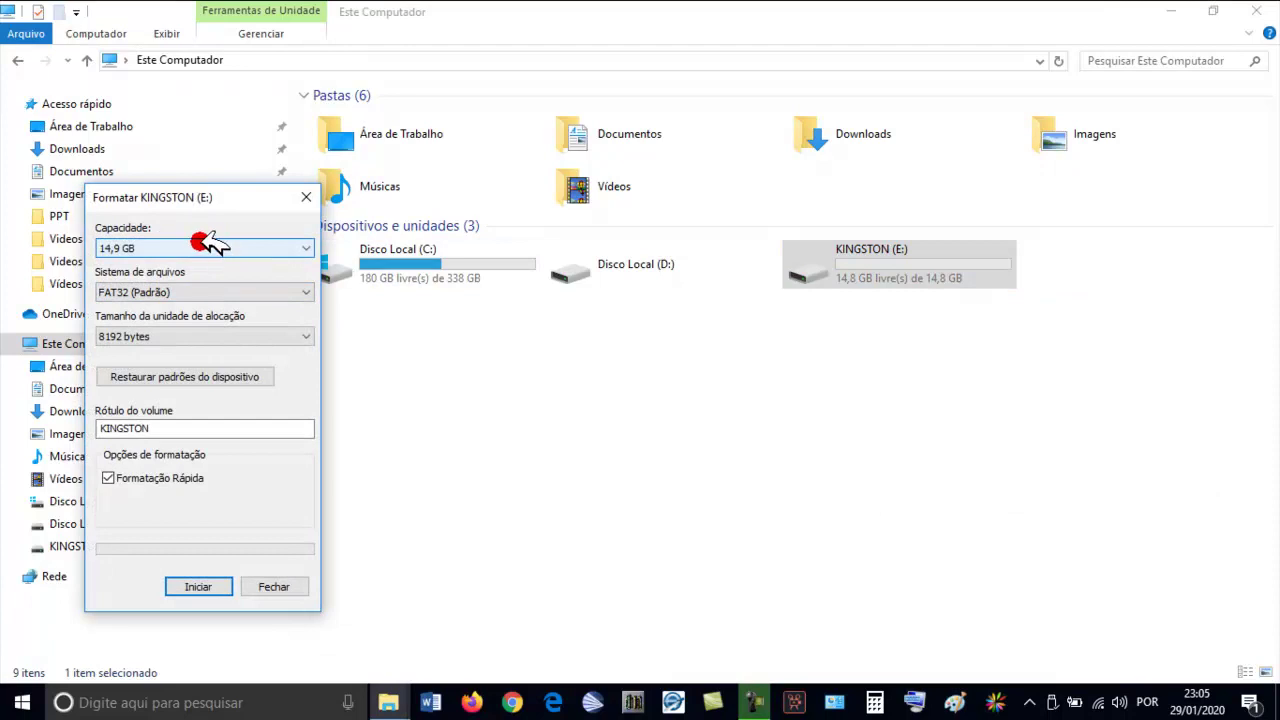
click(152, 252)
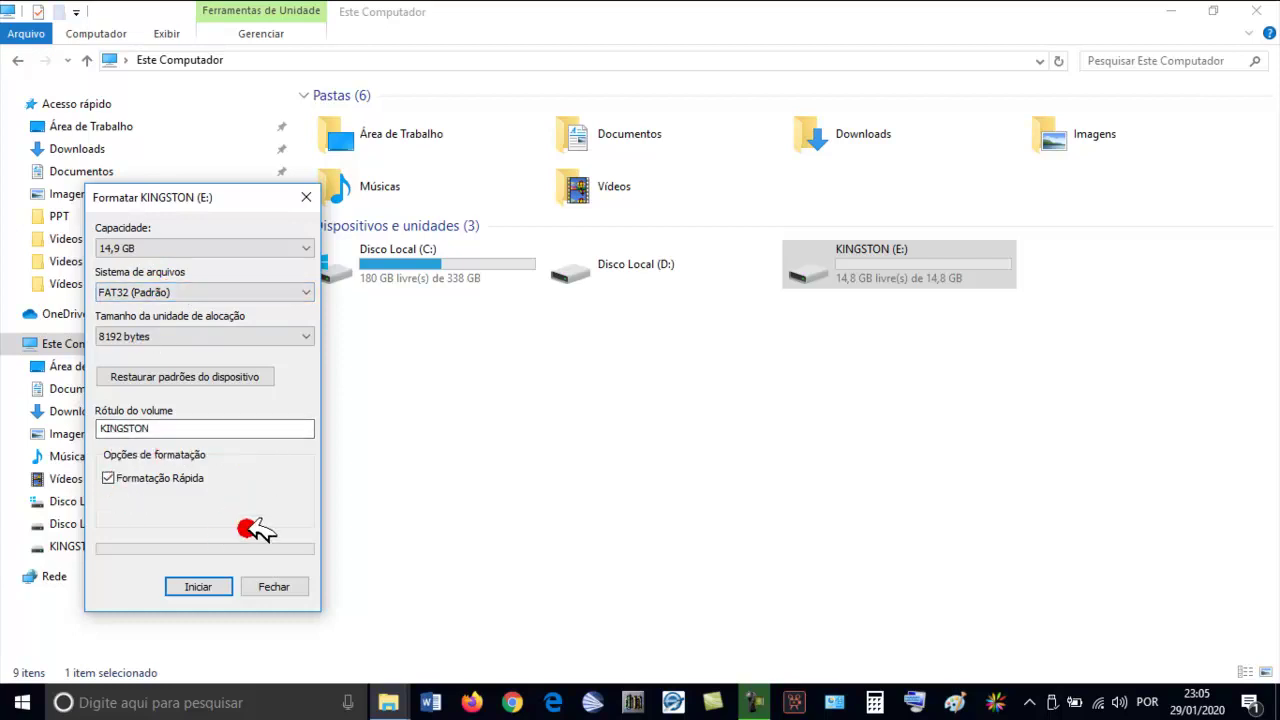
click(300, 585)
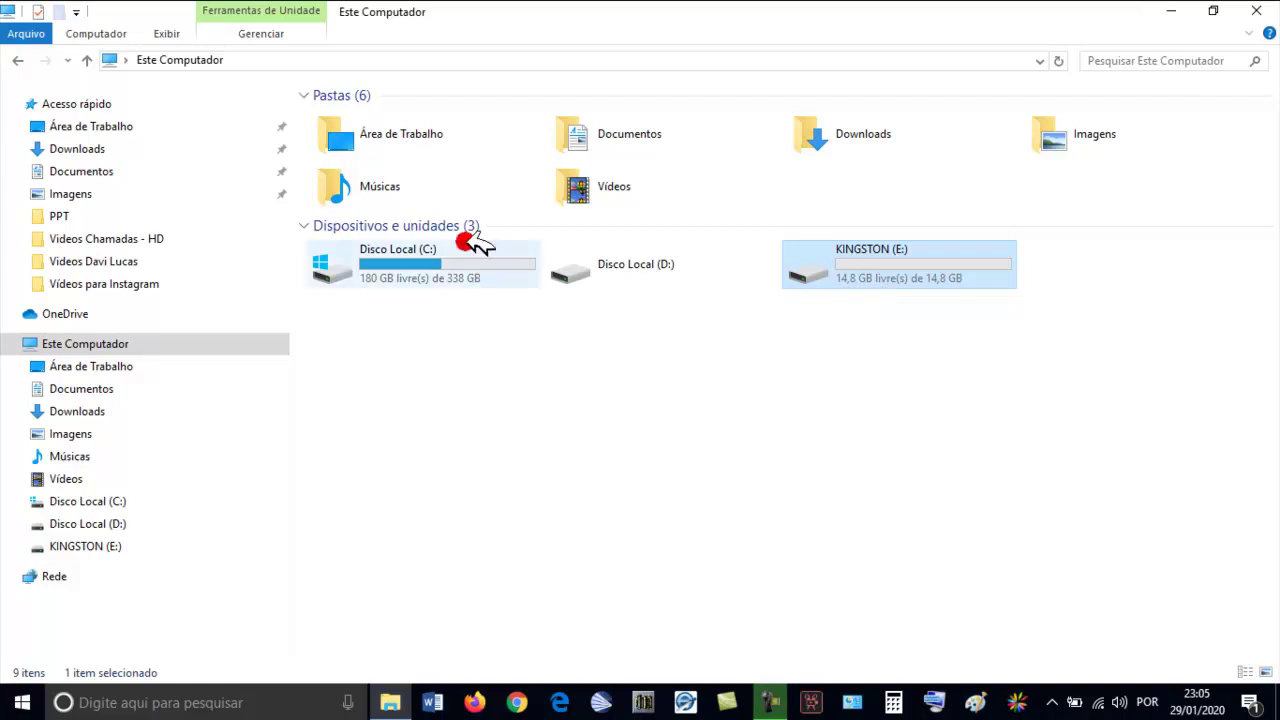
Step: Check the file size of the video in the Vídeos folder through its properties
click(62, 478)
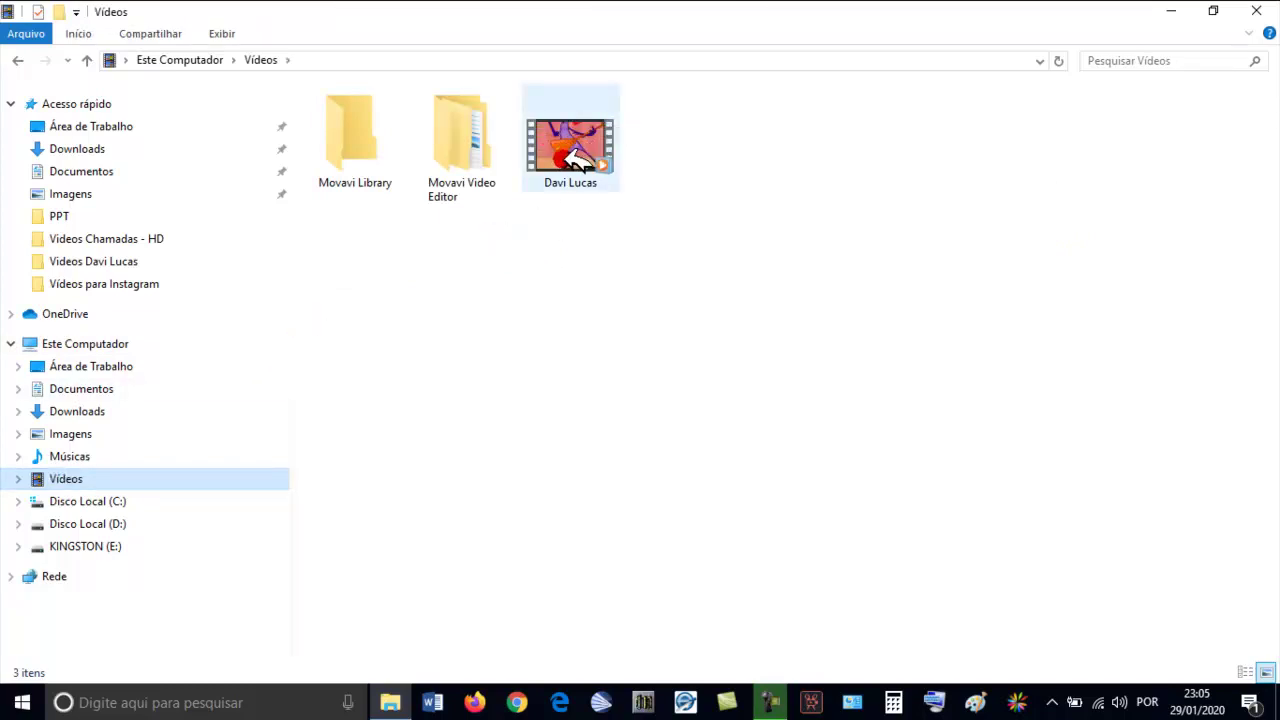
right_click(566, 158)
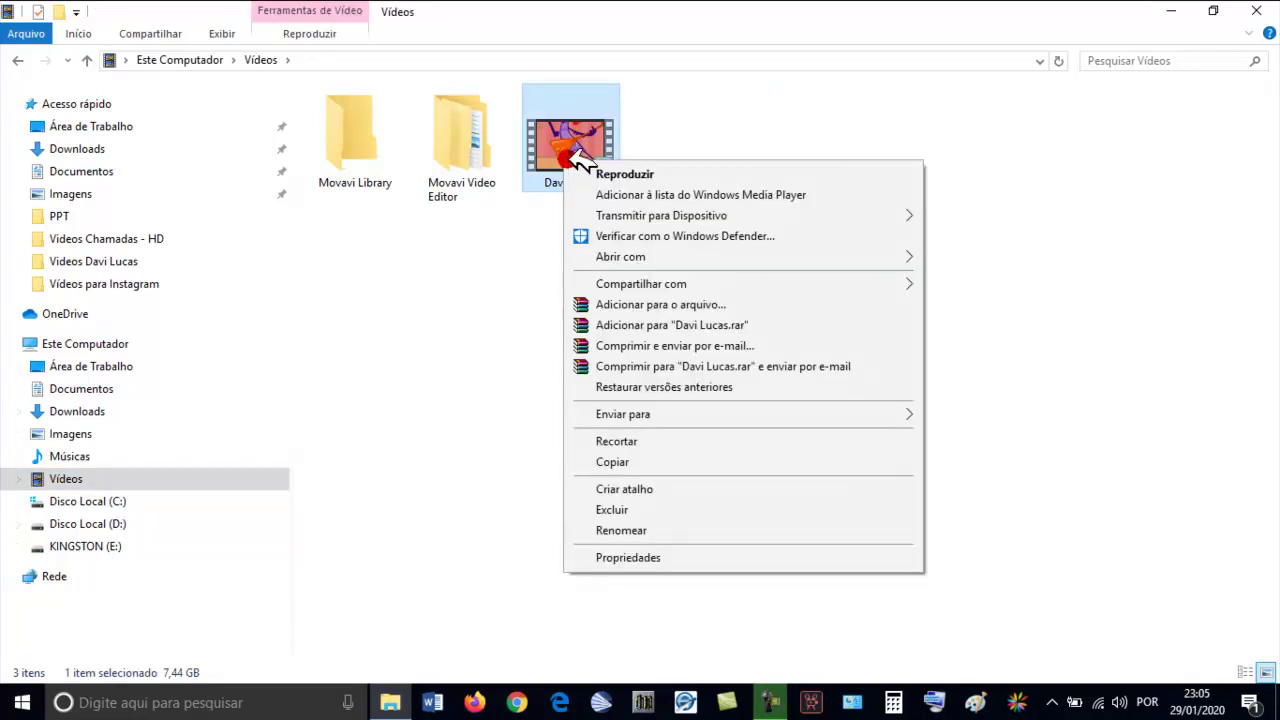
click(630, 558)
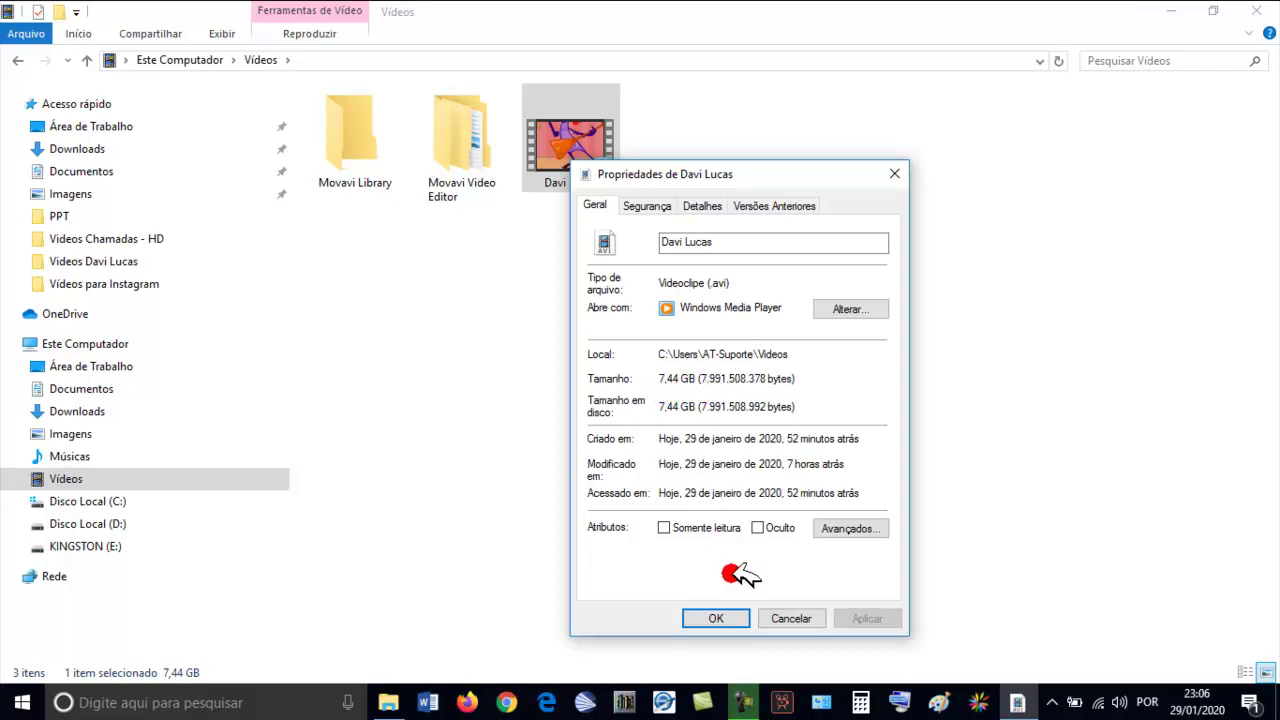
click(714, 614)
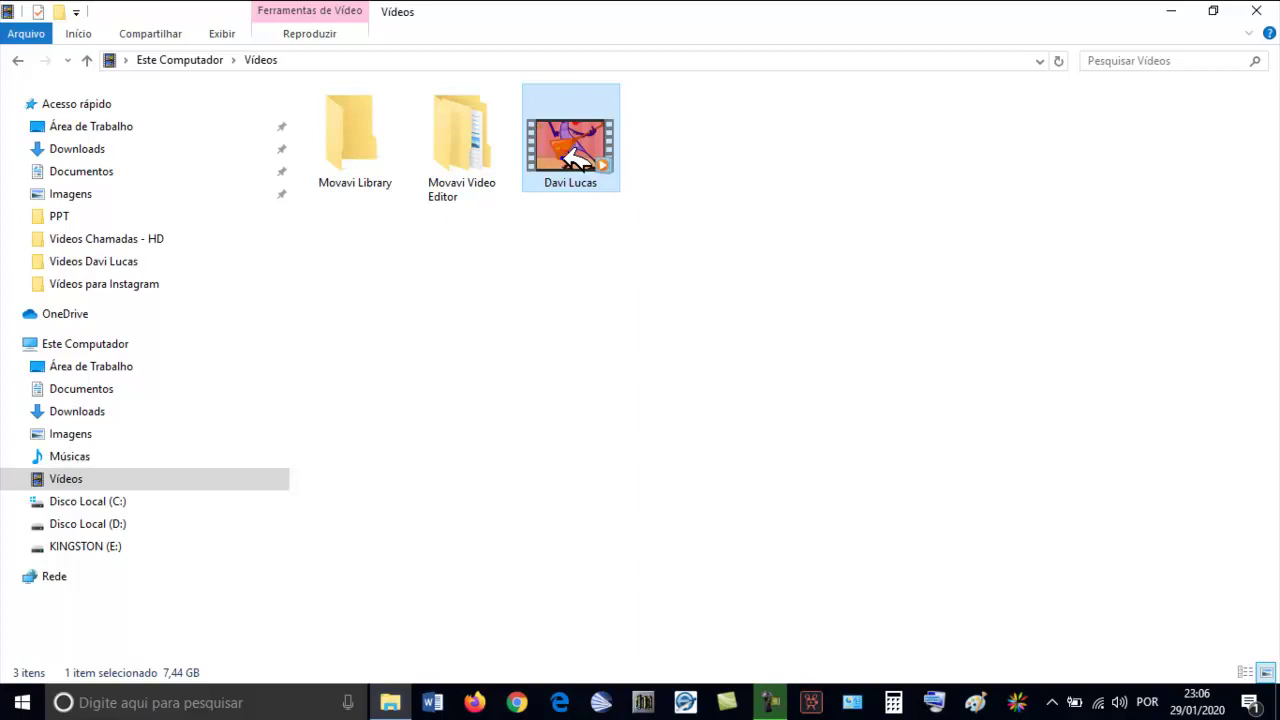
Step: Try to copy the video from the Vídeos folder onto the KINGSTON (E:) drive
right_click(575, 163)
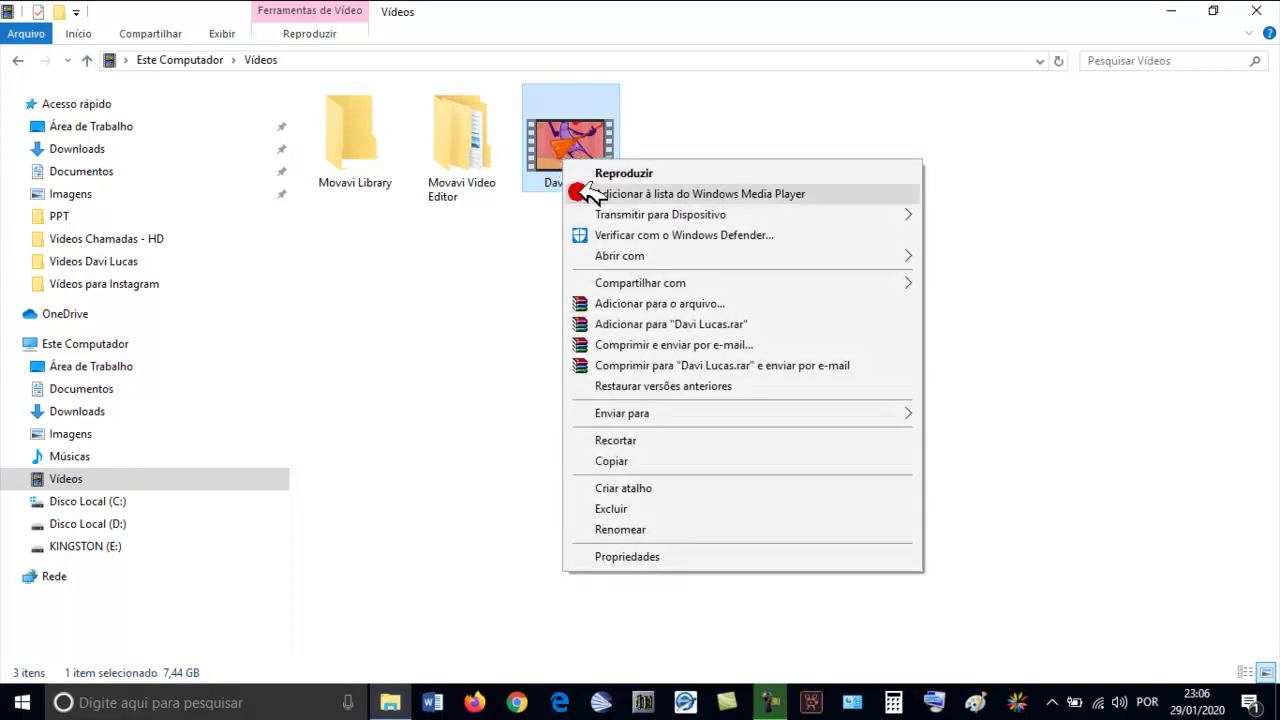
click(625, 461)
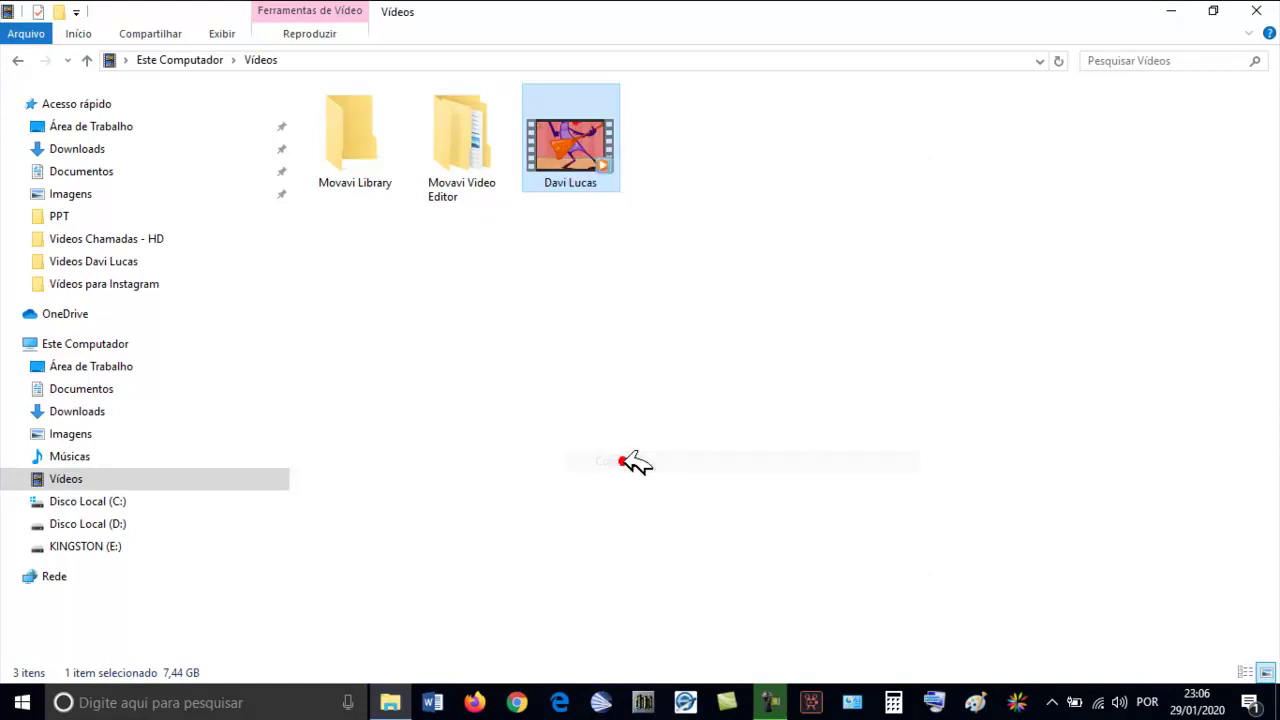
click(115, 336)
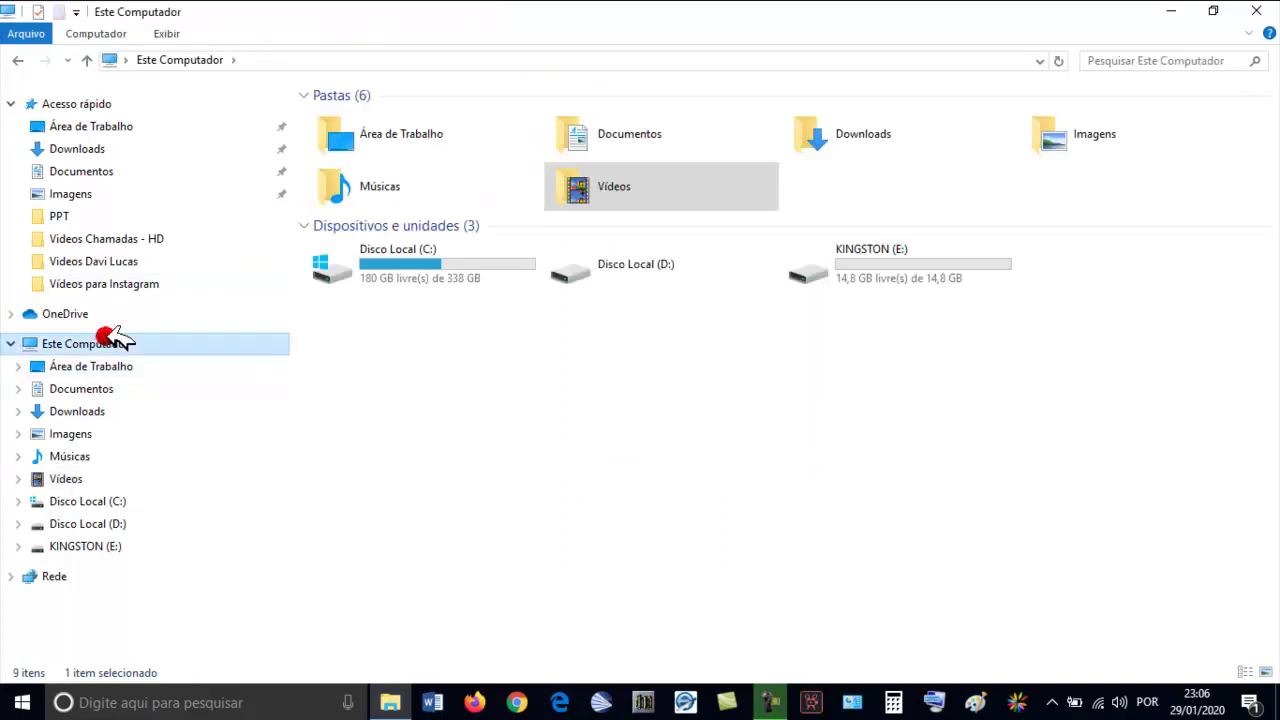
double_click(897, 276)
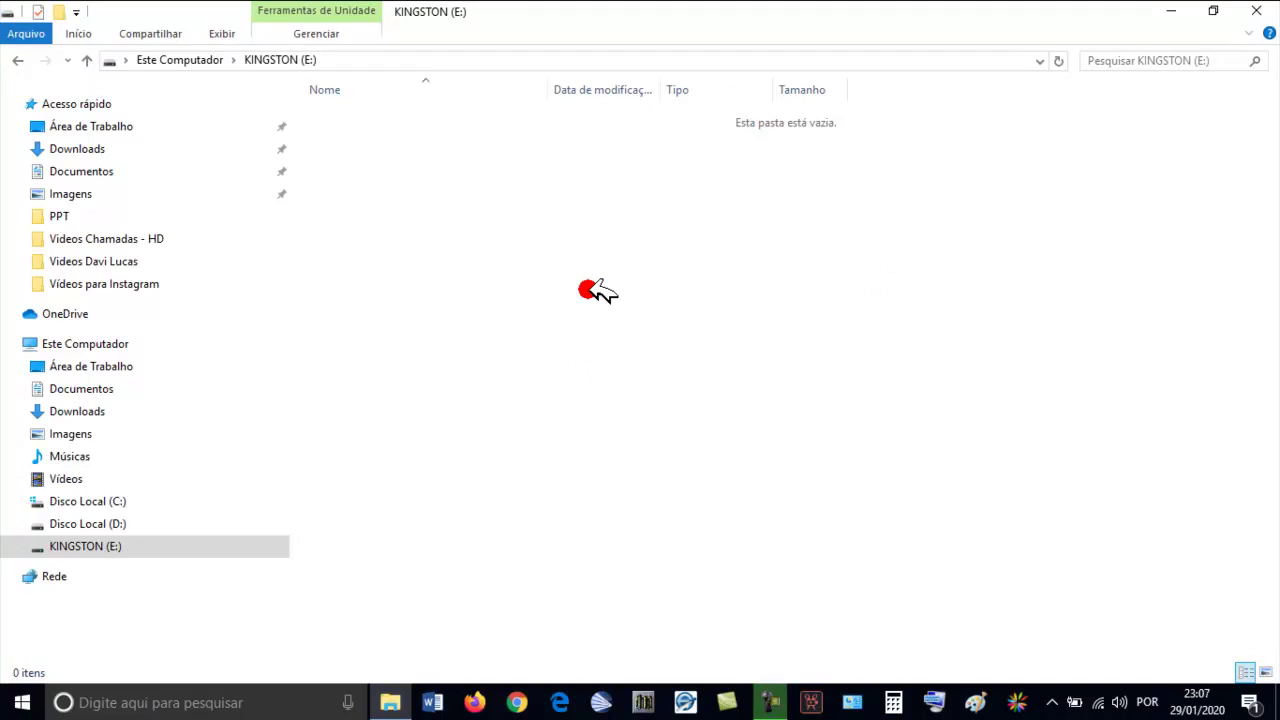
right_click(598, 290)
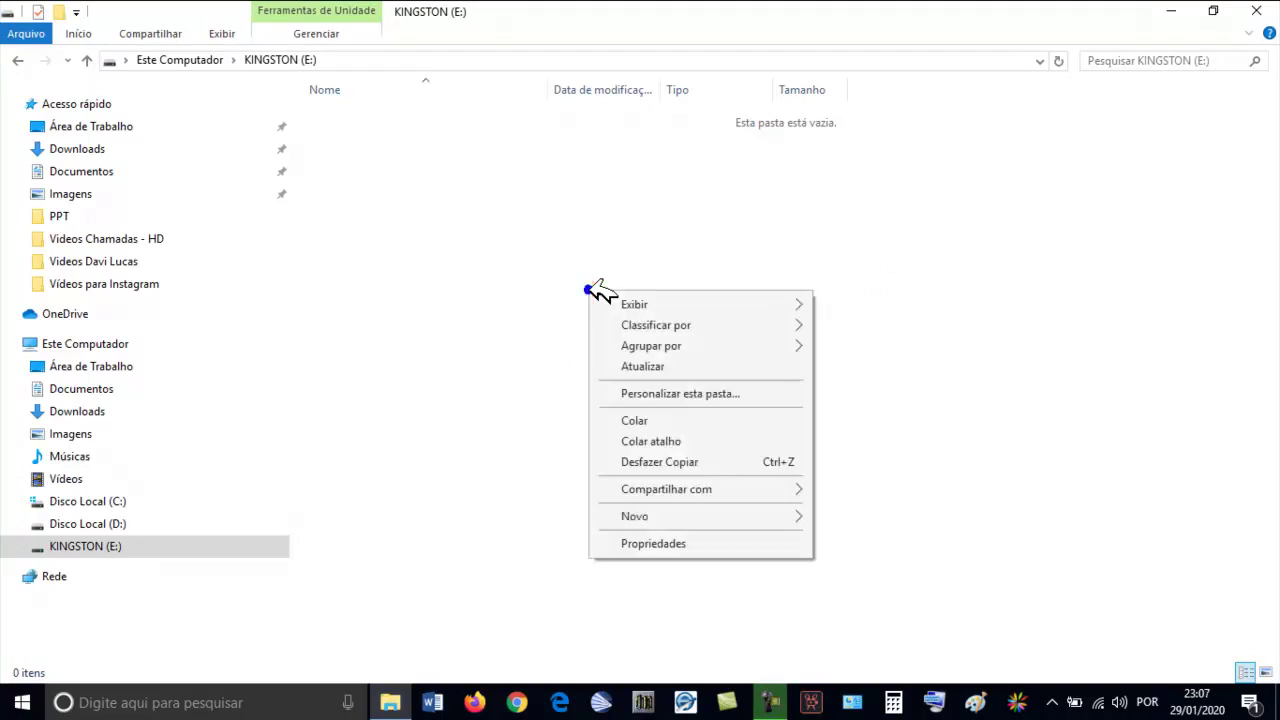
click(676, 418)
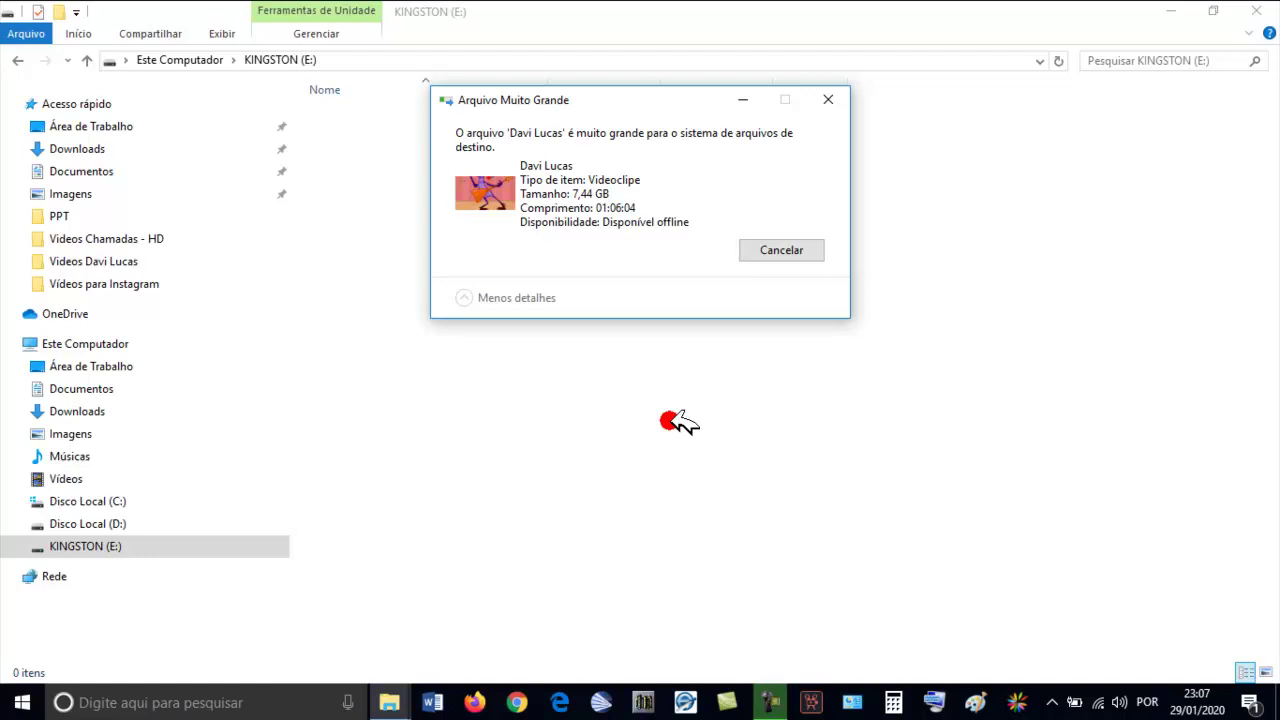
click(790, 248)
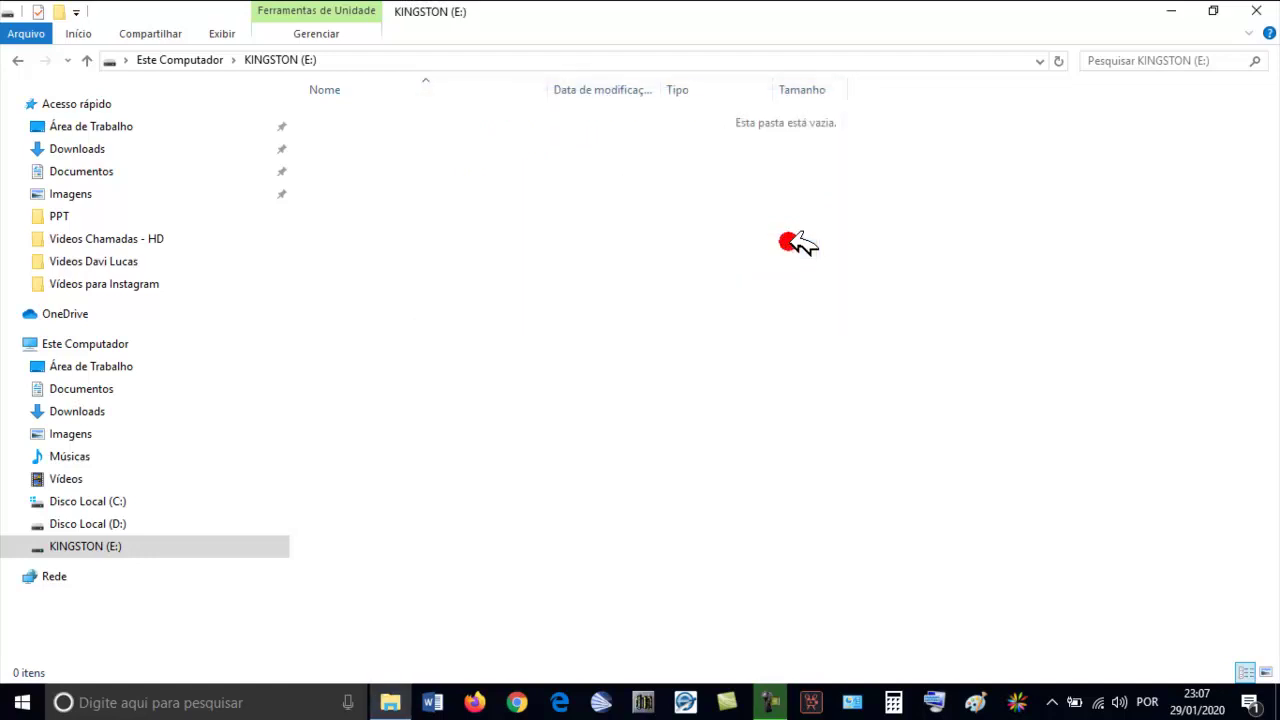
Step: Quick-format the KINGSTON (E:) drive with the NTFS file system, keeping the volume label KINGSTON
click(128, 345)
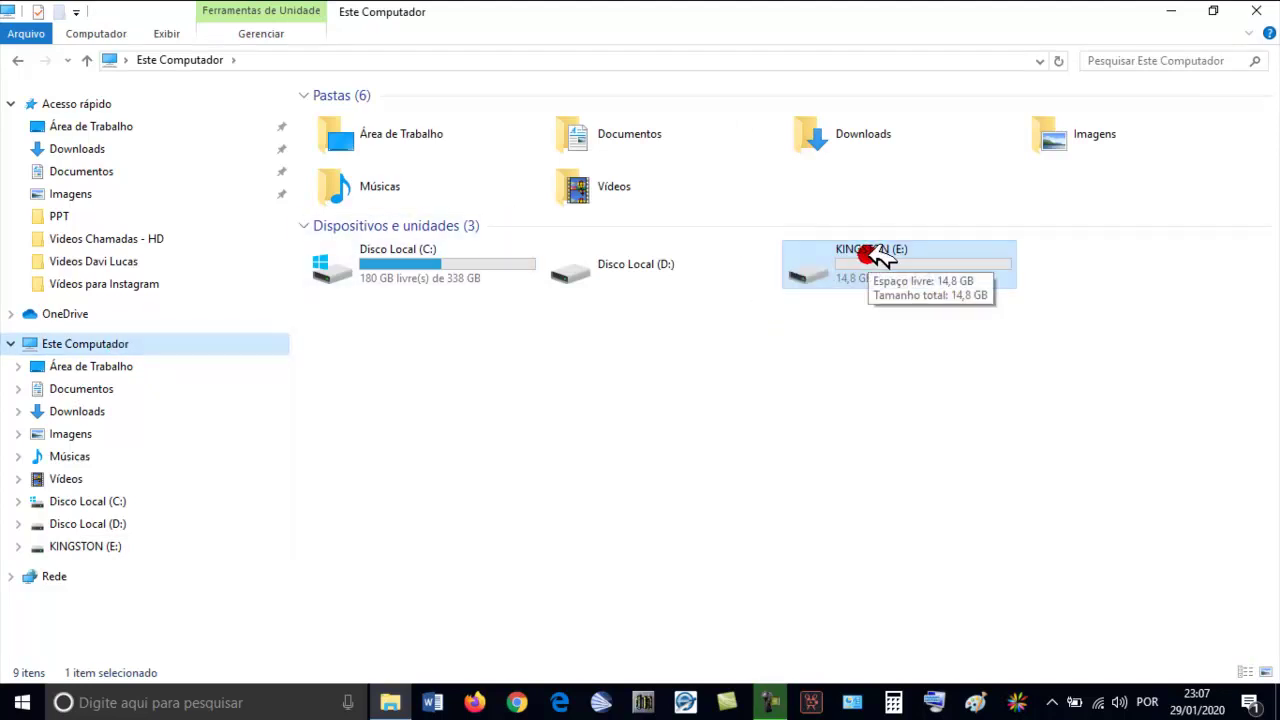
right_click(877, 257)
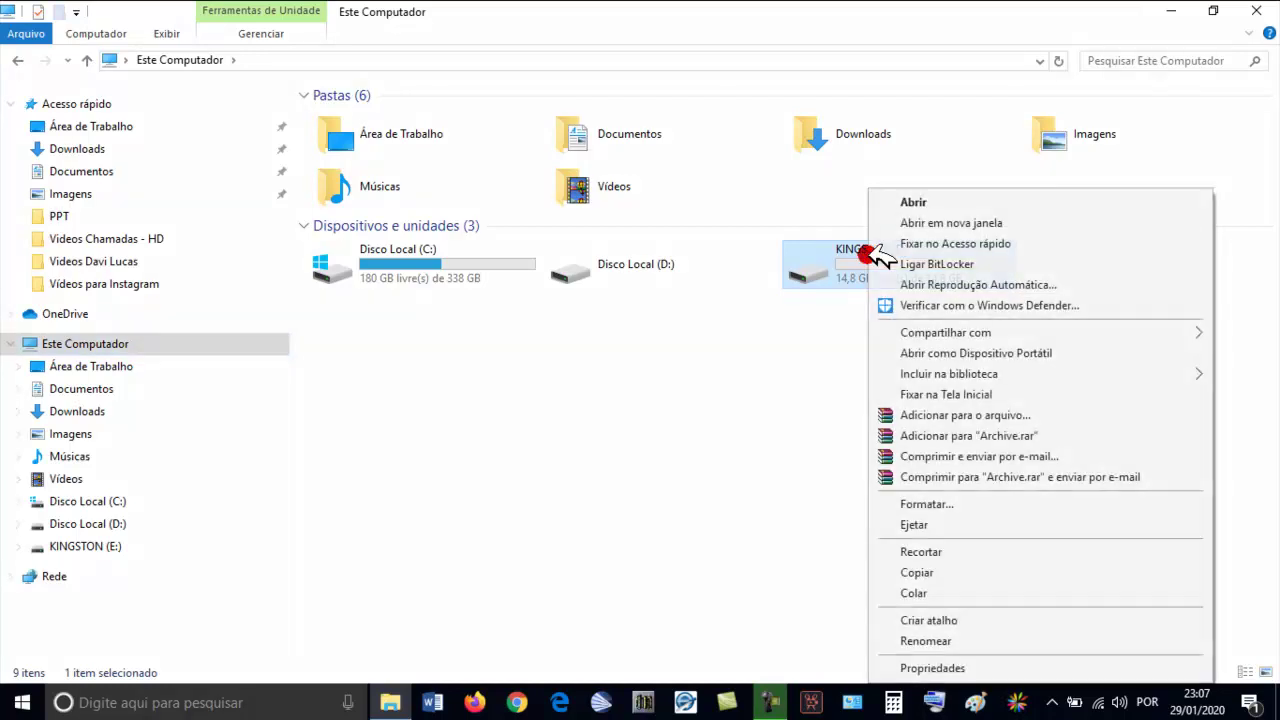
click(948, 504)
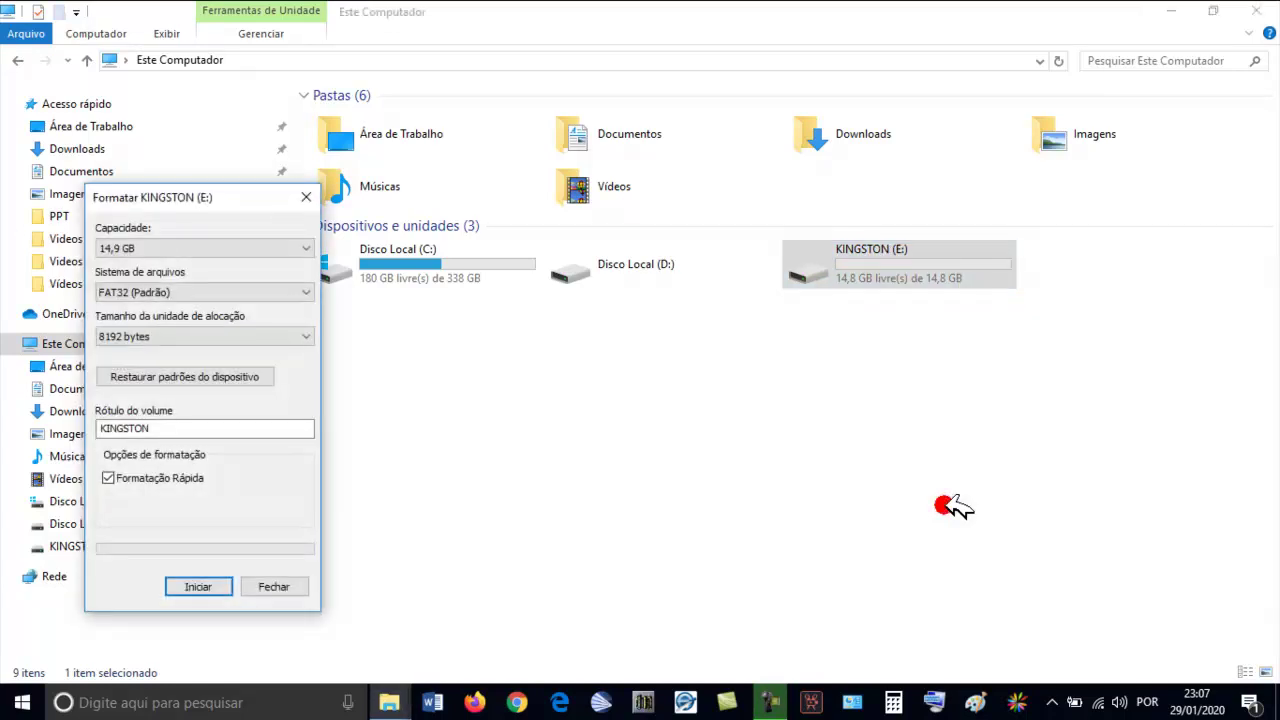
click(185, 292)
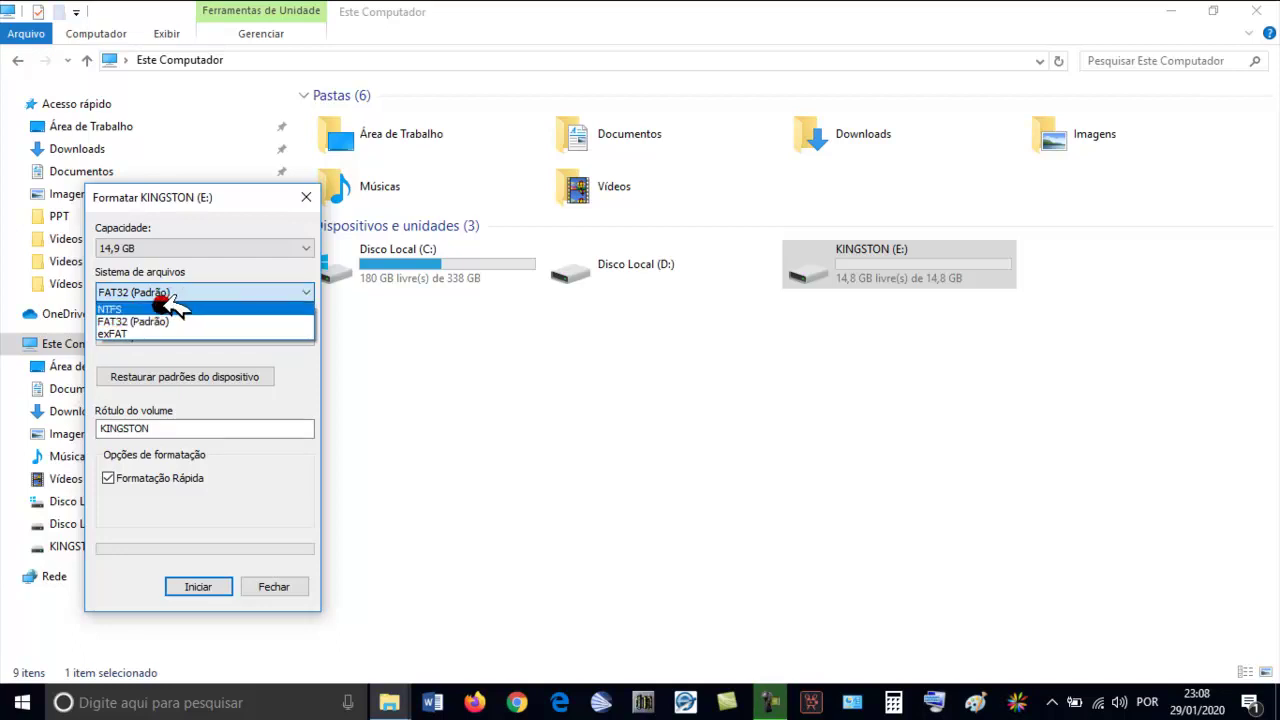
click(165, 307)
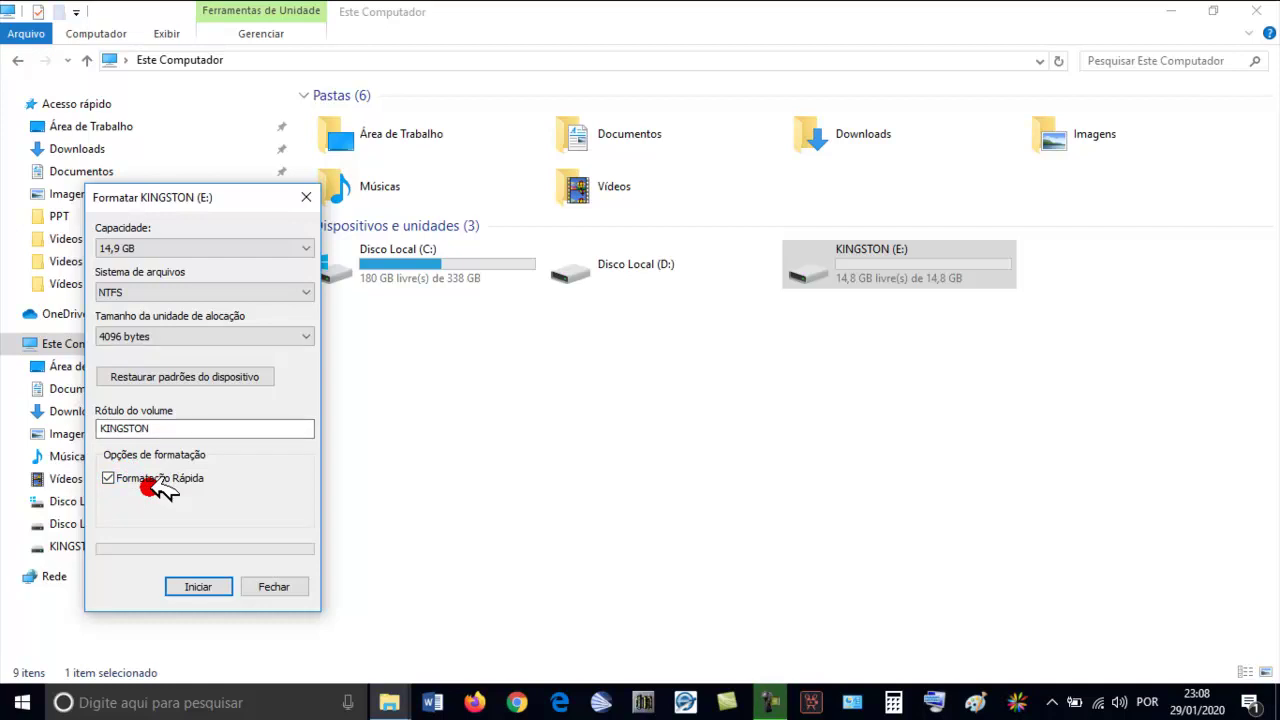
click(200, 588)
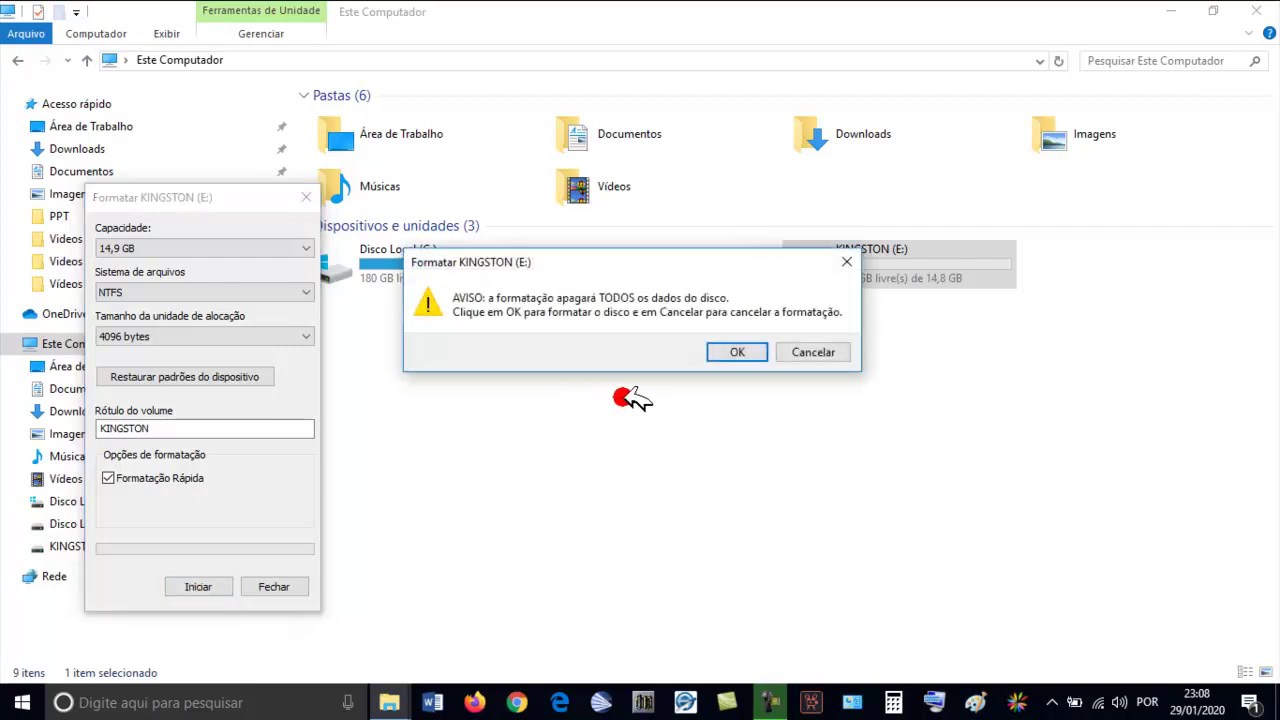
click(745, 351)
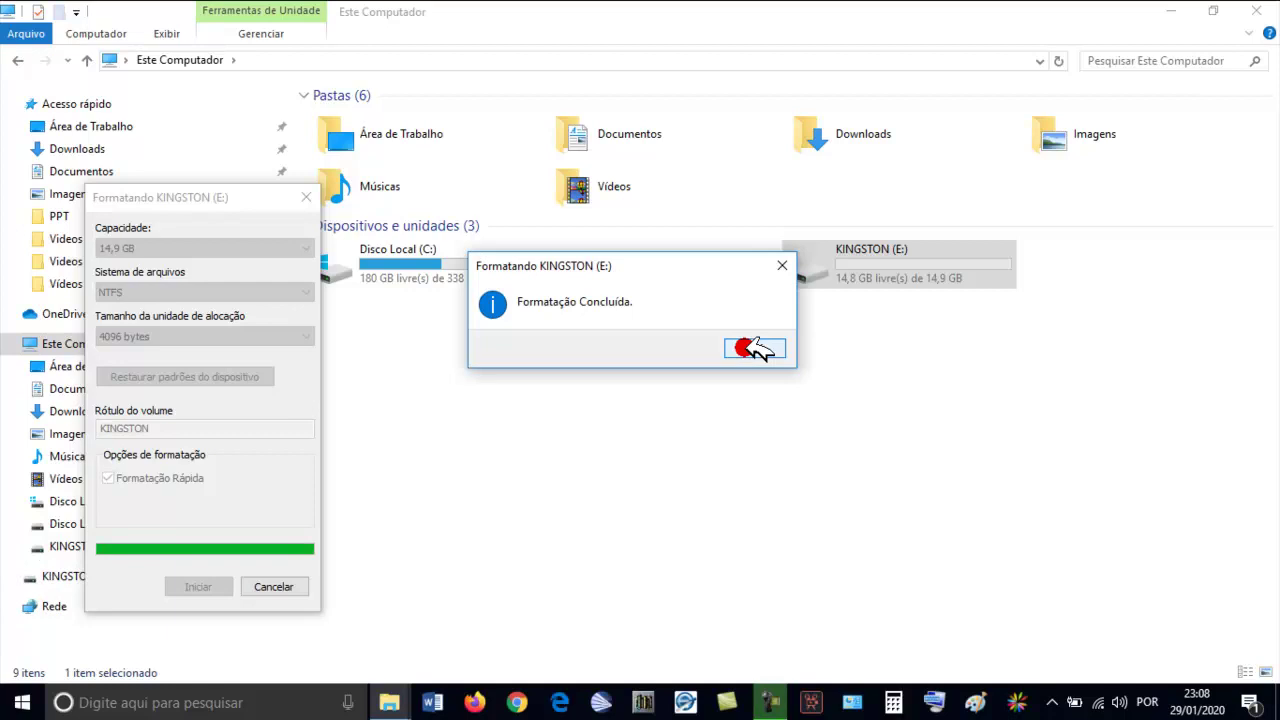
click(750, 347)
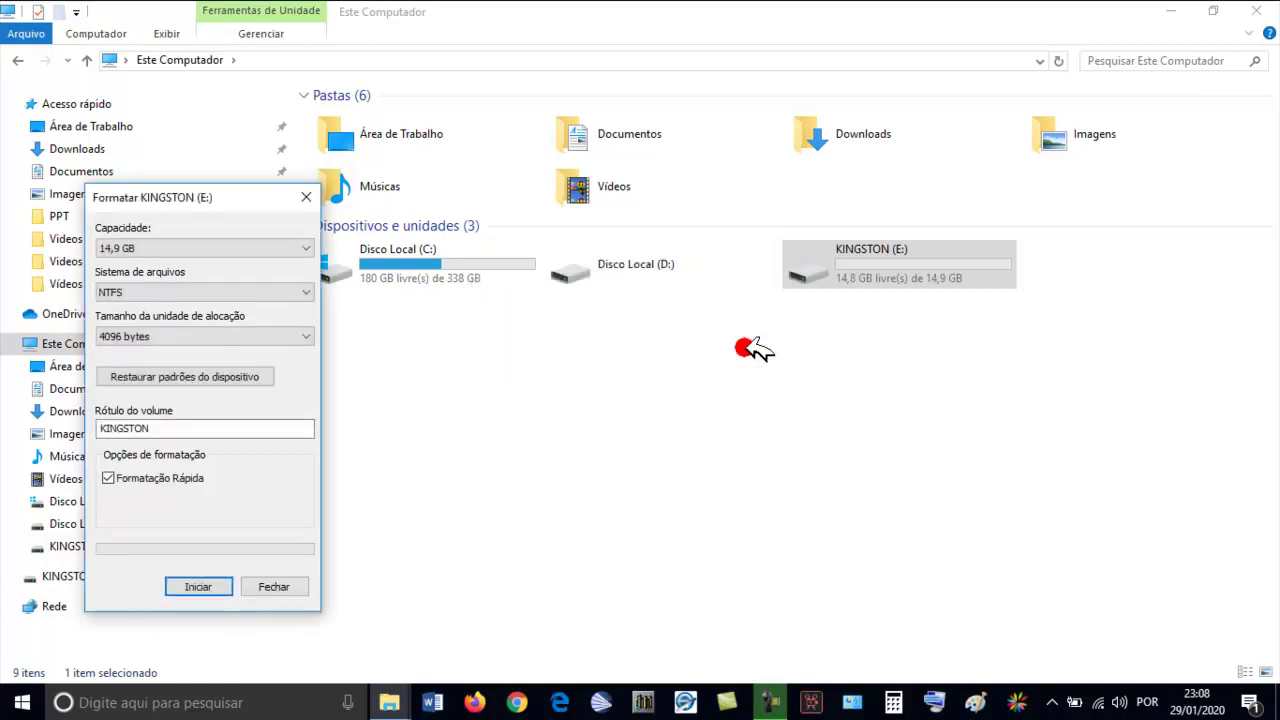
click(288, 587)
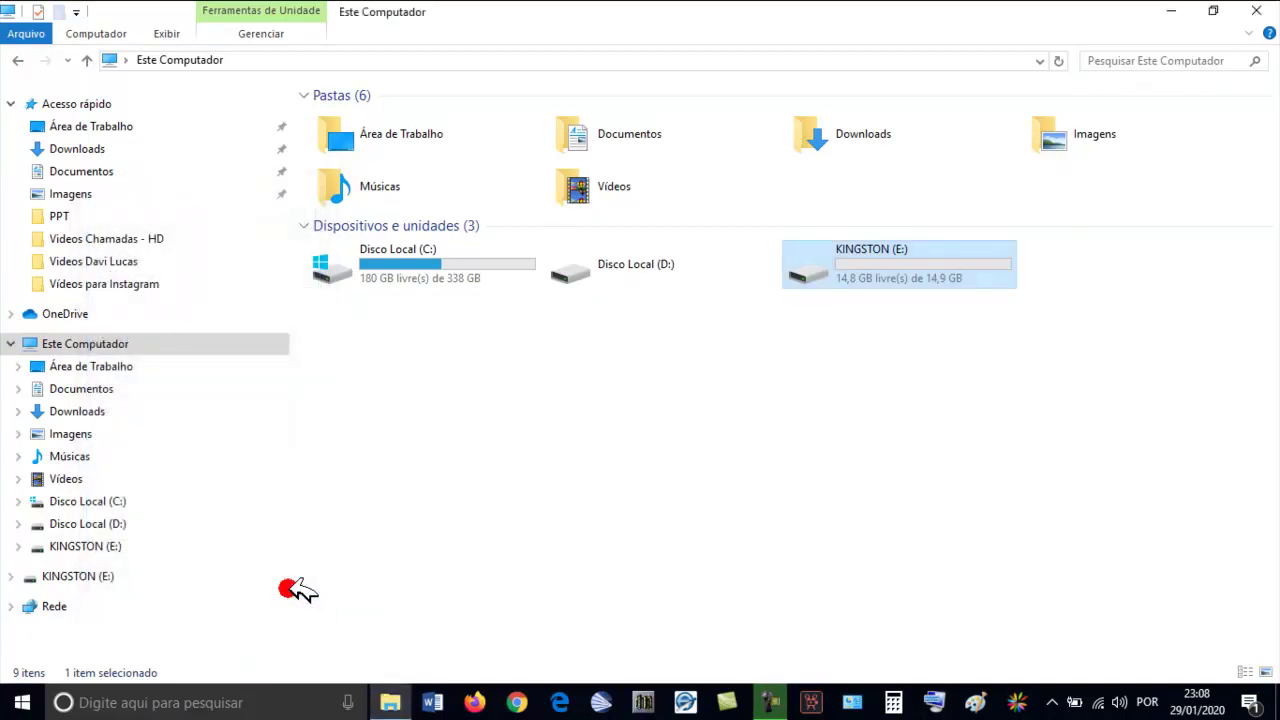
Step: Copy the video from the Vídeos folder onto the NTFS-formatted KINGSTON (E:) drive and check the drive's free space in Este Computador
click(70, 480)
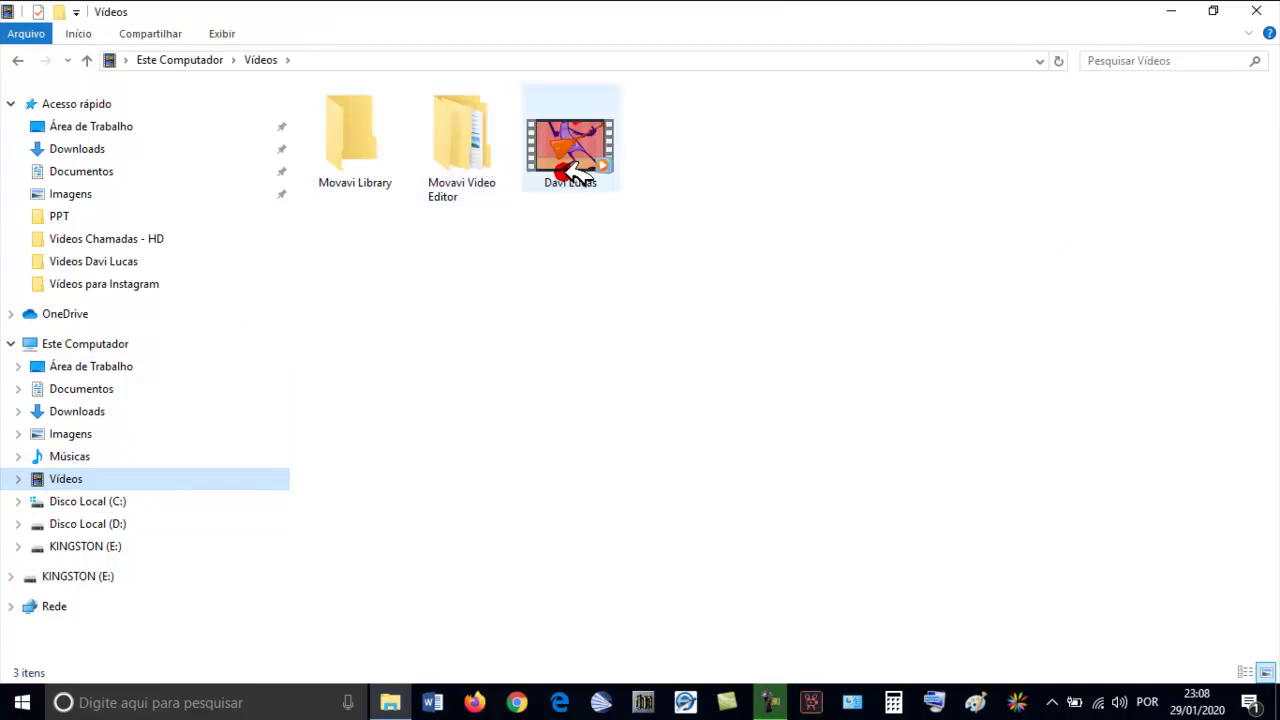
right_click(567, 174)
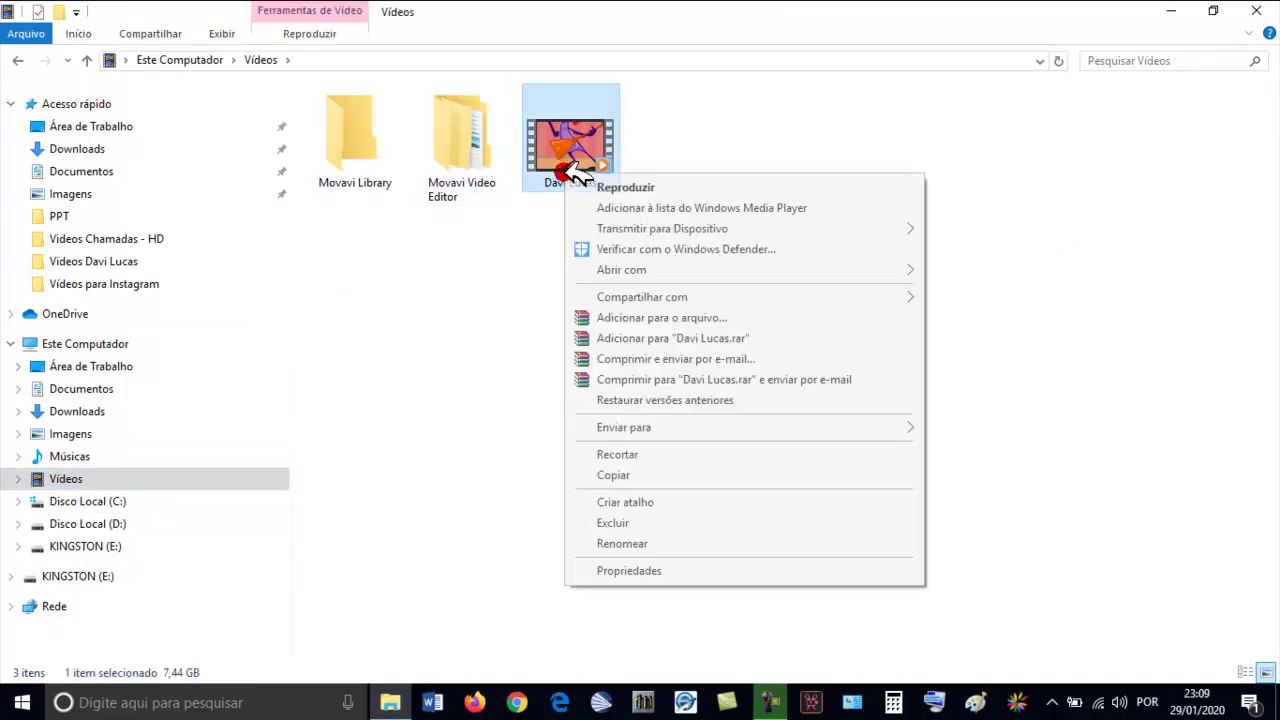
click(622, 475)
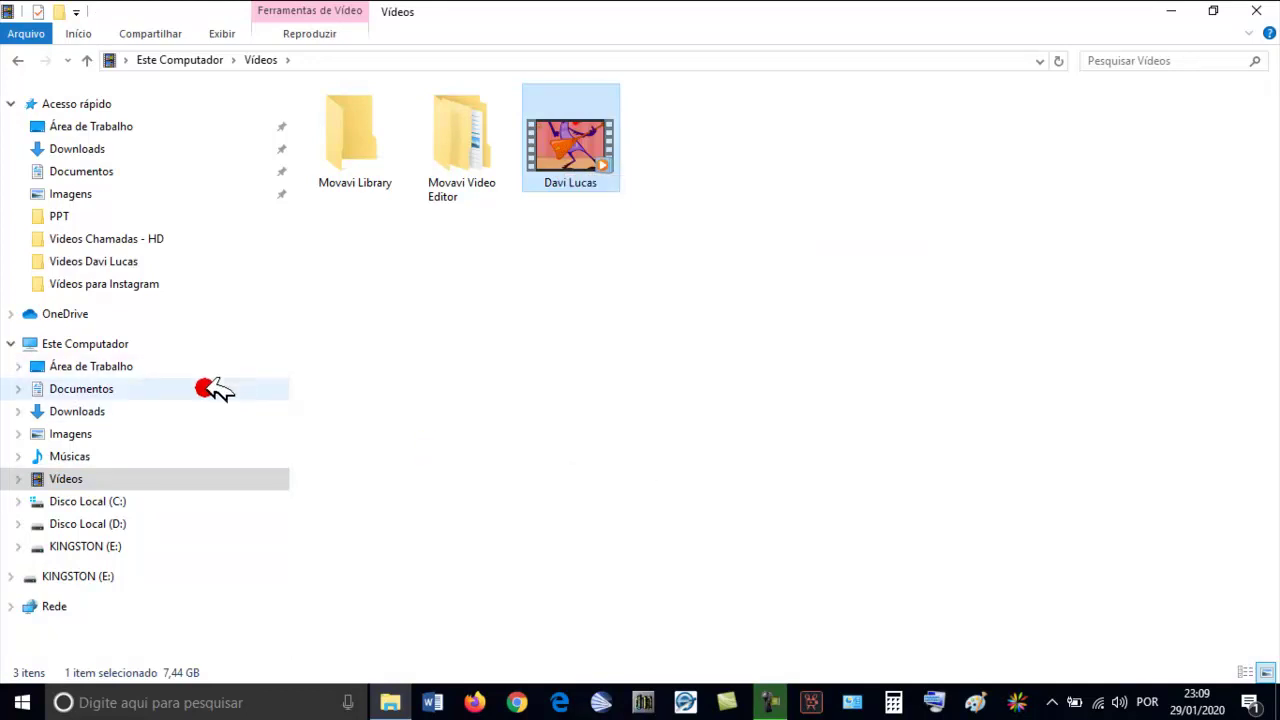
click(120, 345)
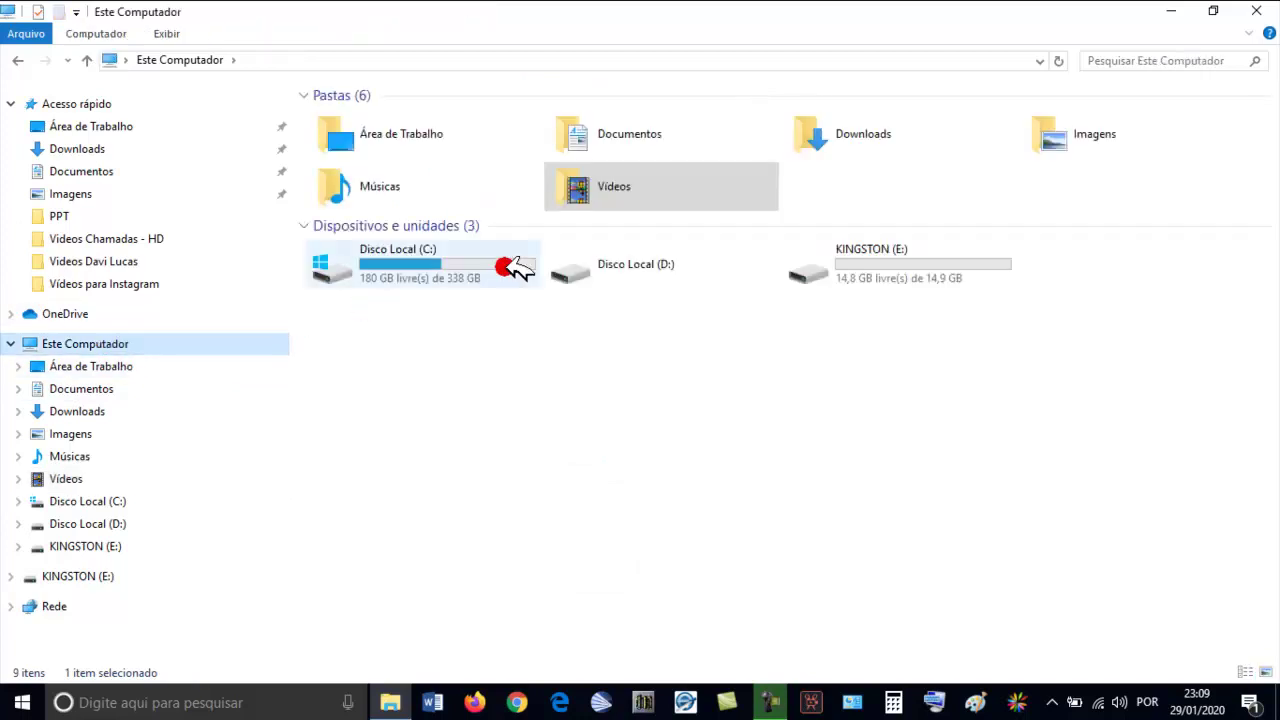
double_click(858, 278)
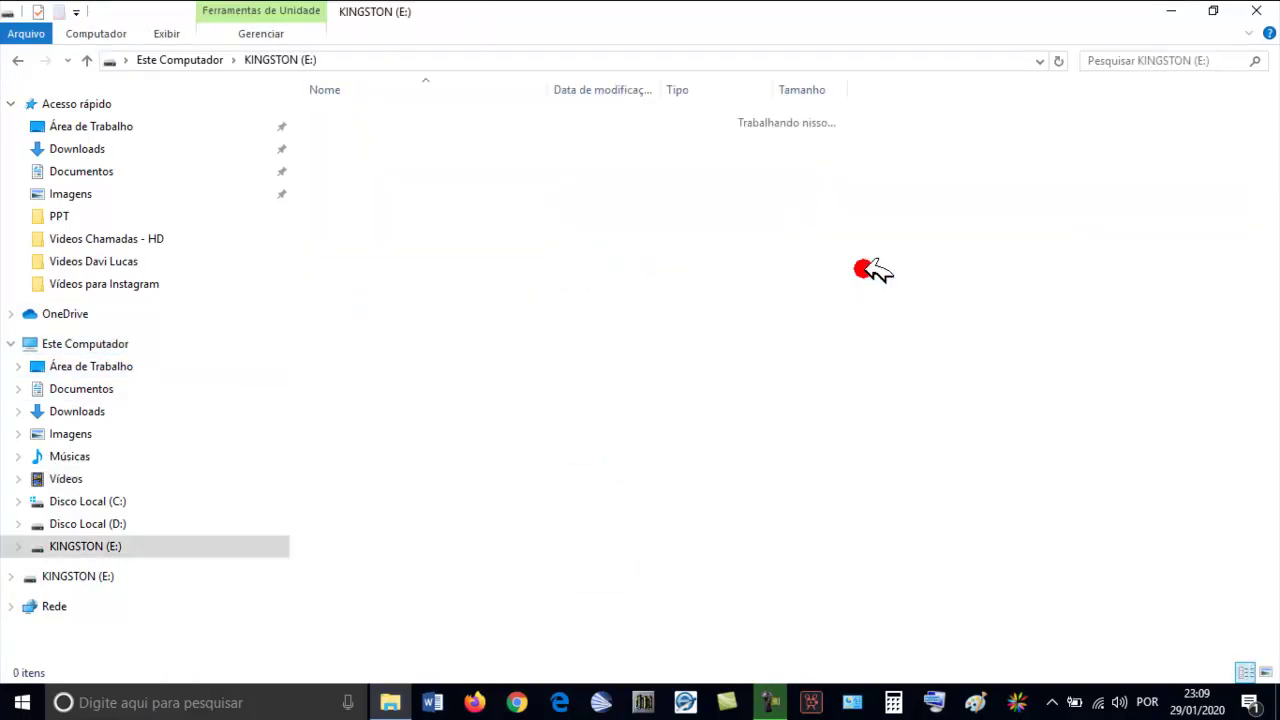
right_click(606, 298)
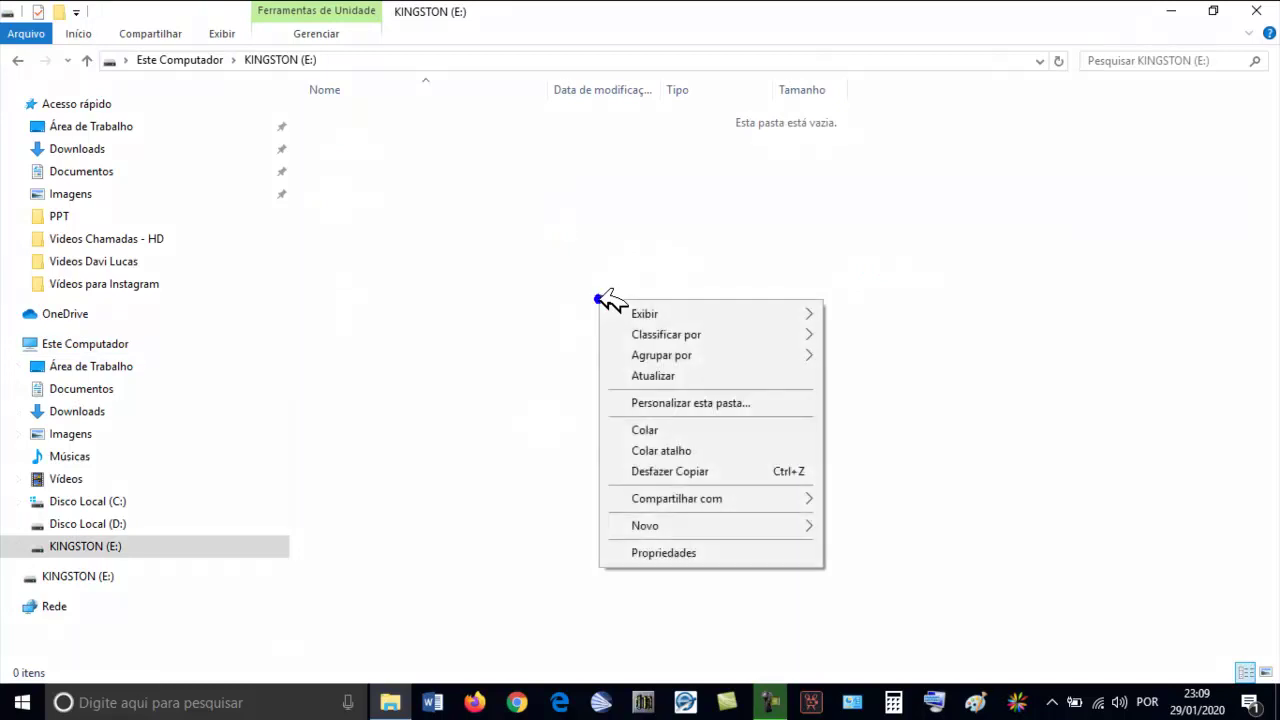
click(645, 428)
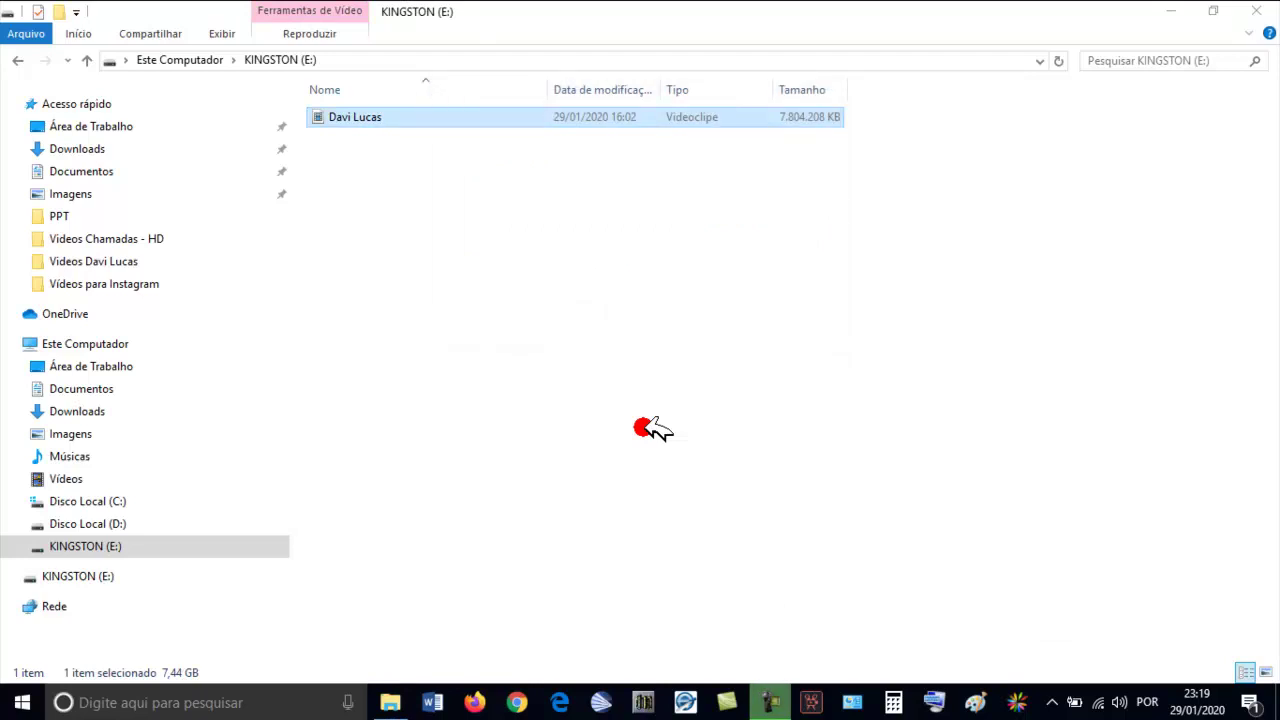
click(137, 336)
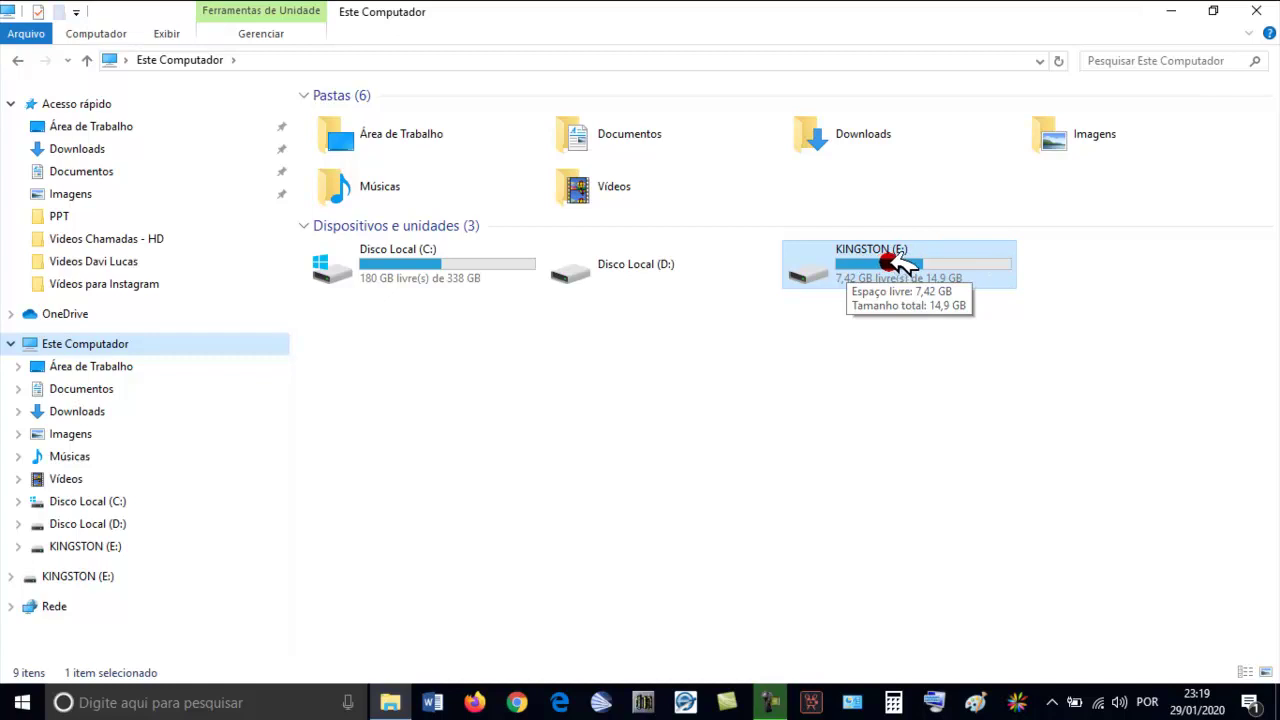
click(877, 344)
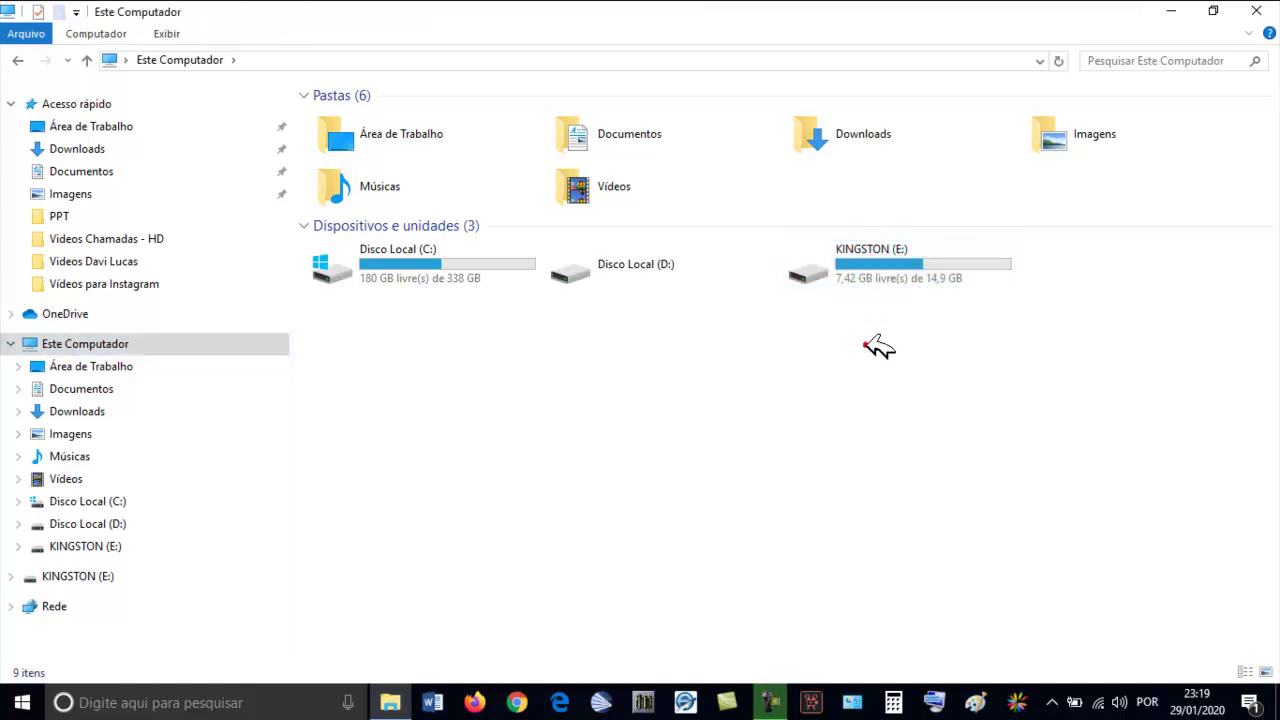
Step: Check the file system and space usage in the KINGSTON (E:) drive's properties, and view the drive's contents before closing the window
click(897, 276)
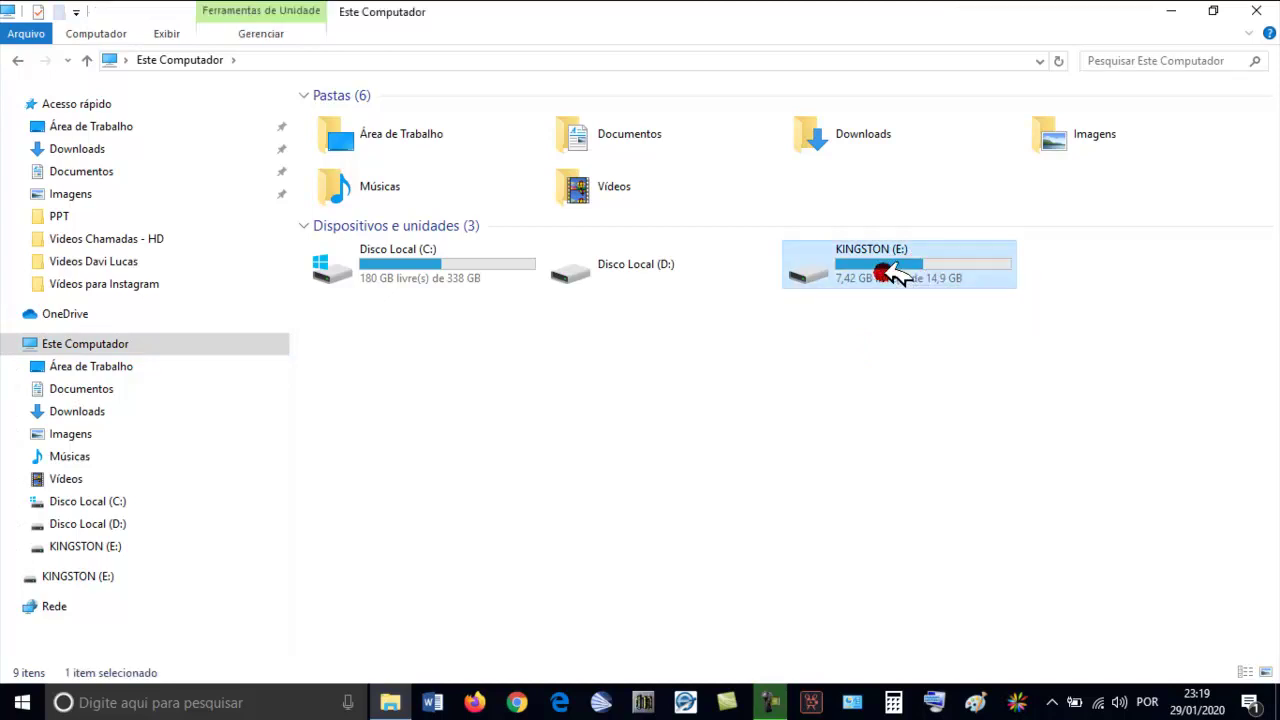
right_click(897, 276)
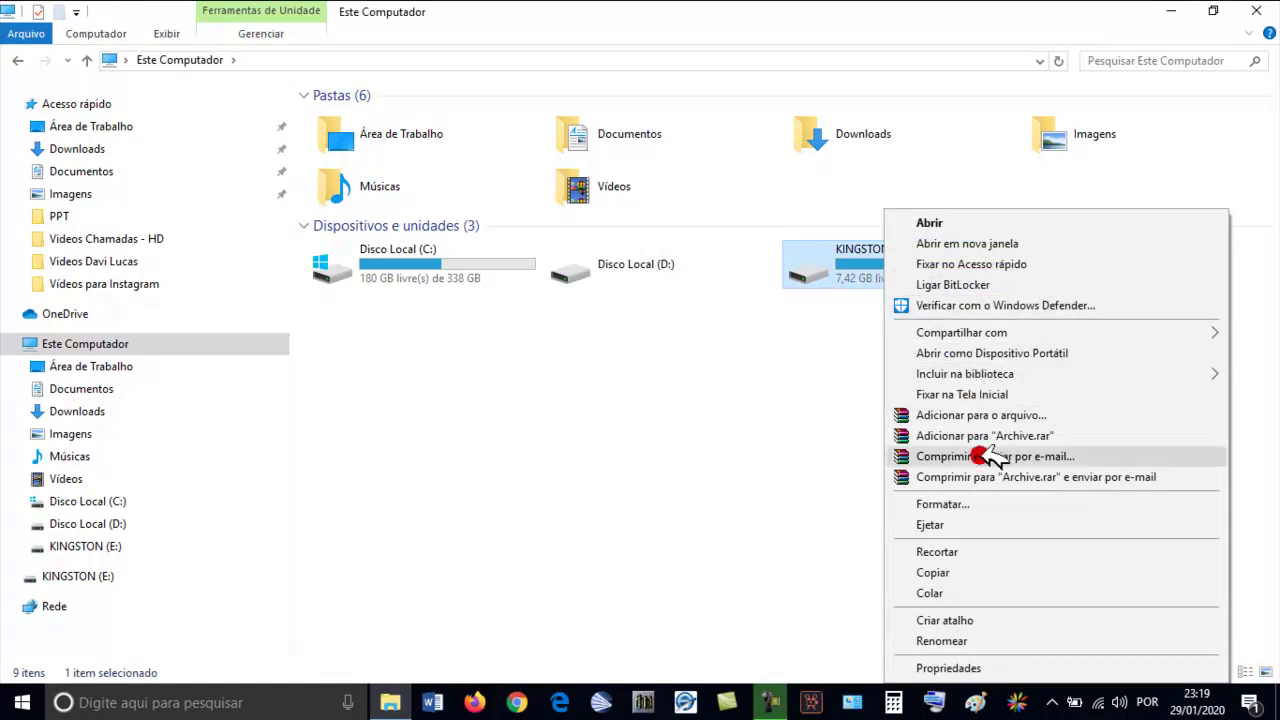
click(972, 666)
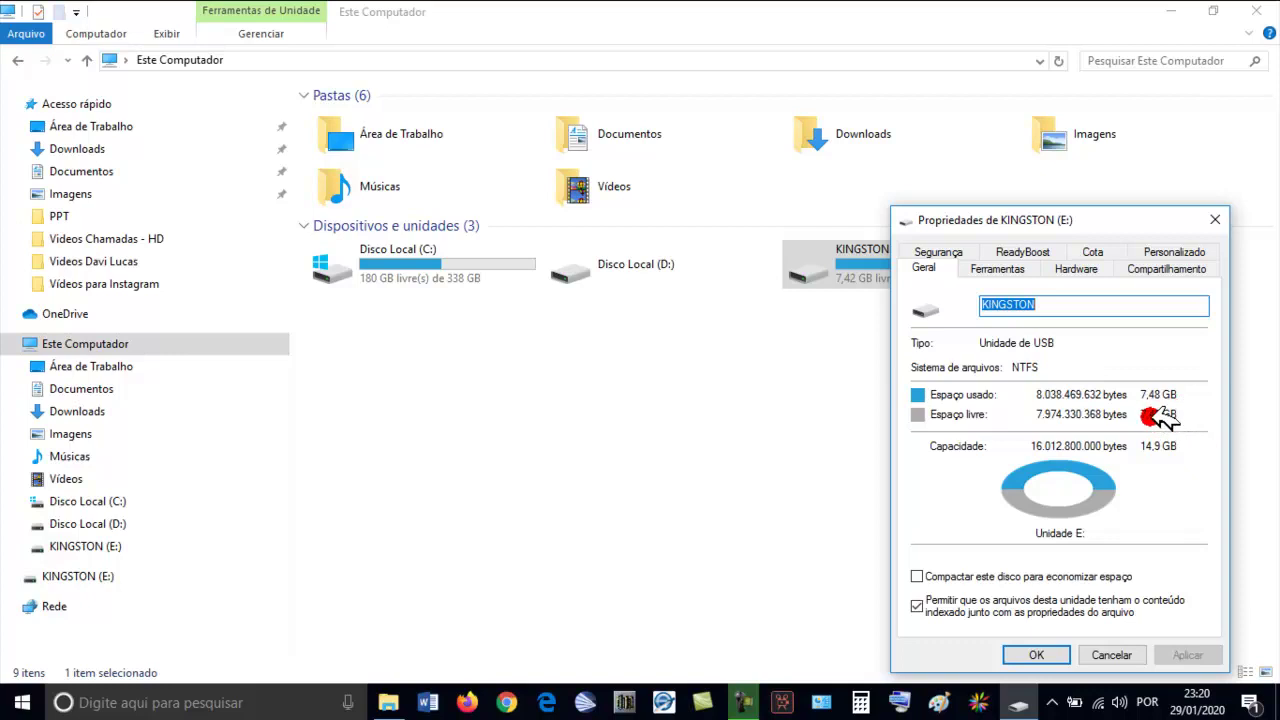
click(1057, 652)
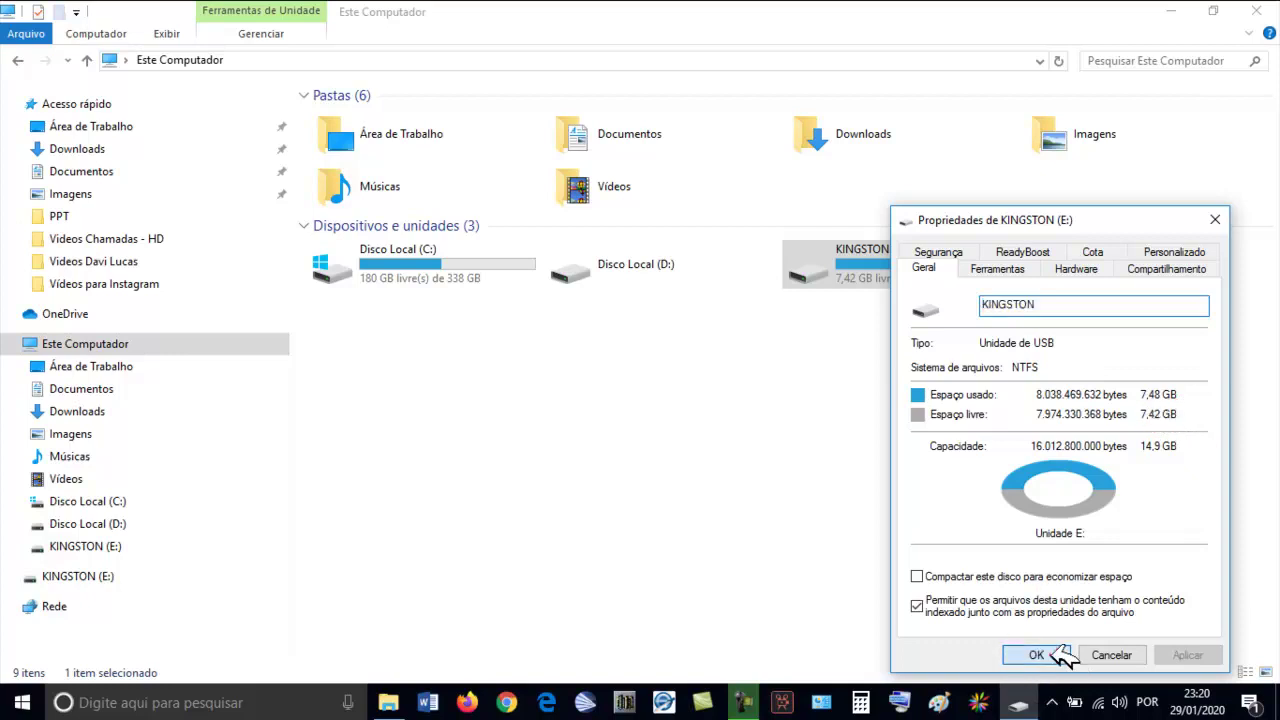
double_click(870, 265)
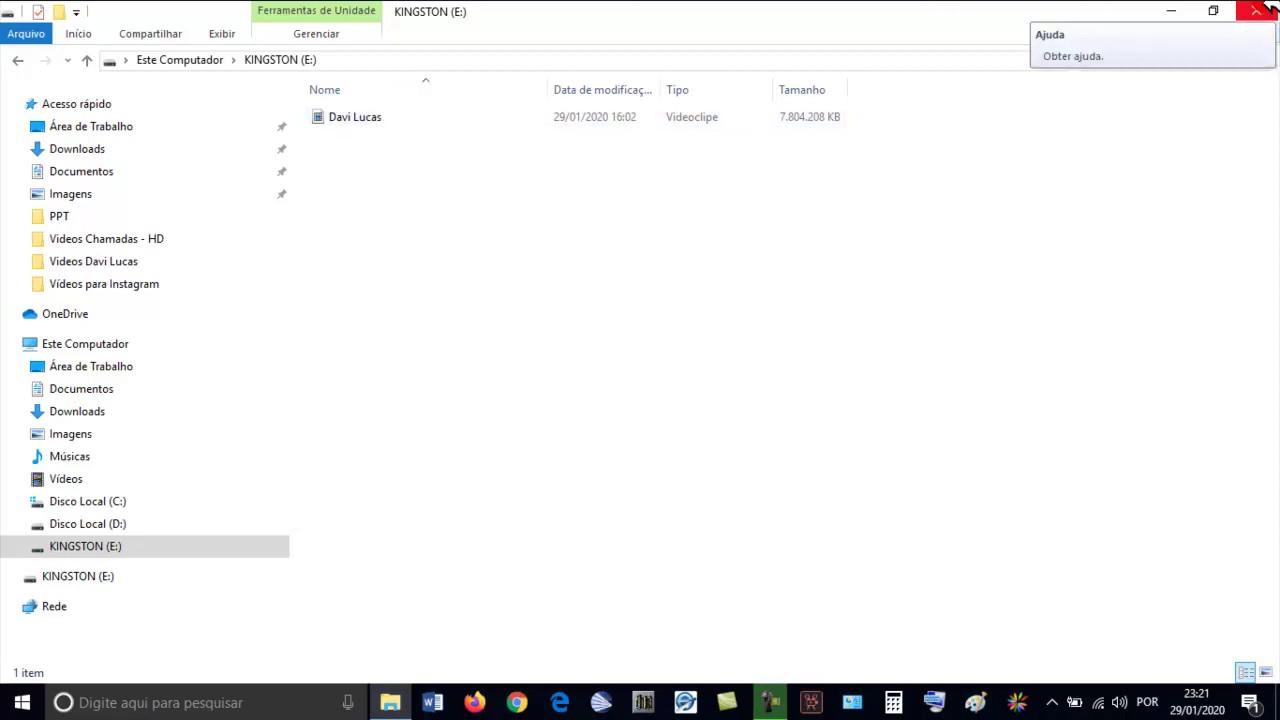
click(1257, 11)
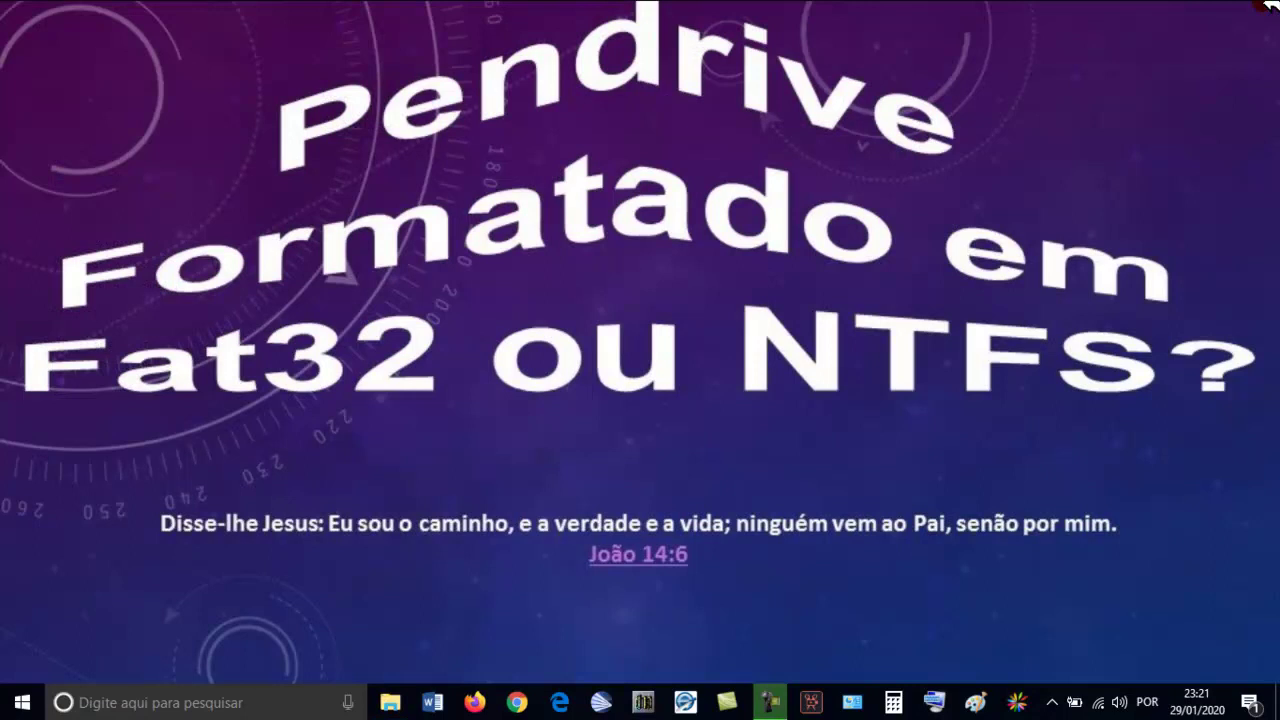